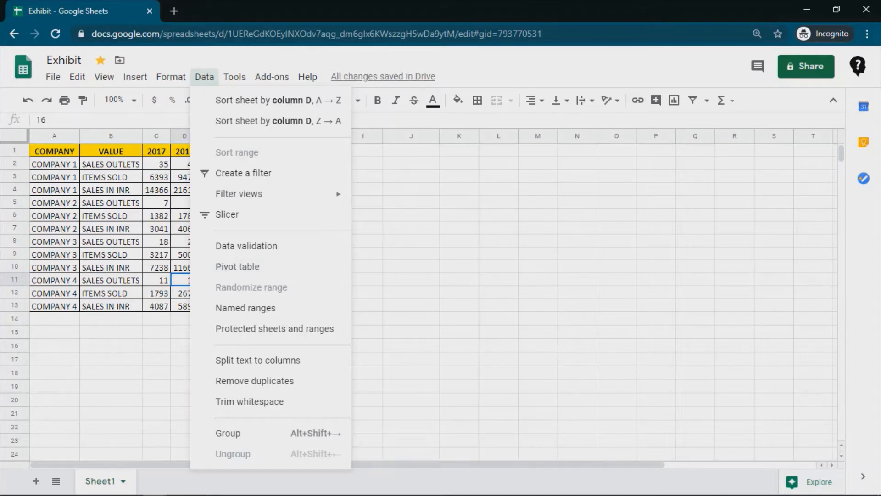
# Create a pivot table from the data range Sheet1!A1:F13 in the existing sheet at cell J1
pyautogui.click(54, 215)
pyautogui.moveTo(54, 152); pyautogui.dragTo(248, 306)
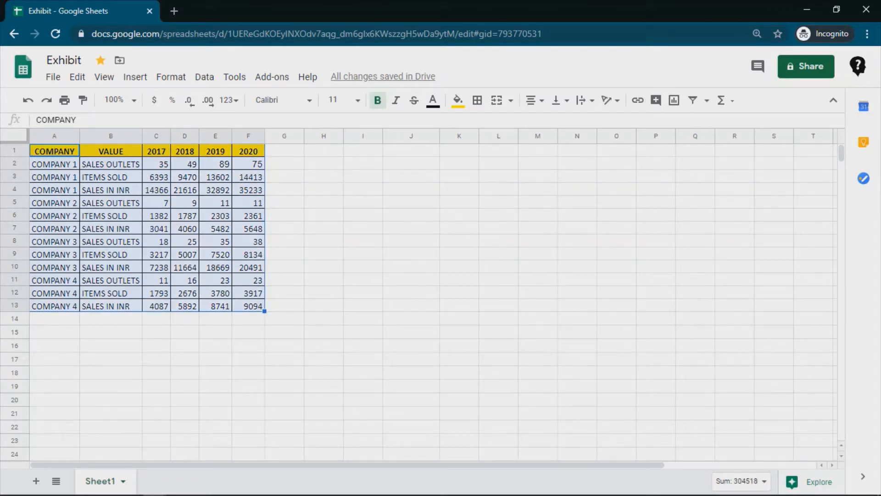
pyautogui.click(111, 189)
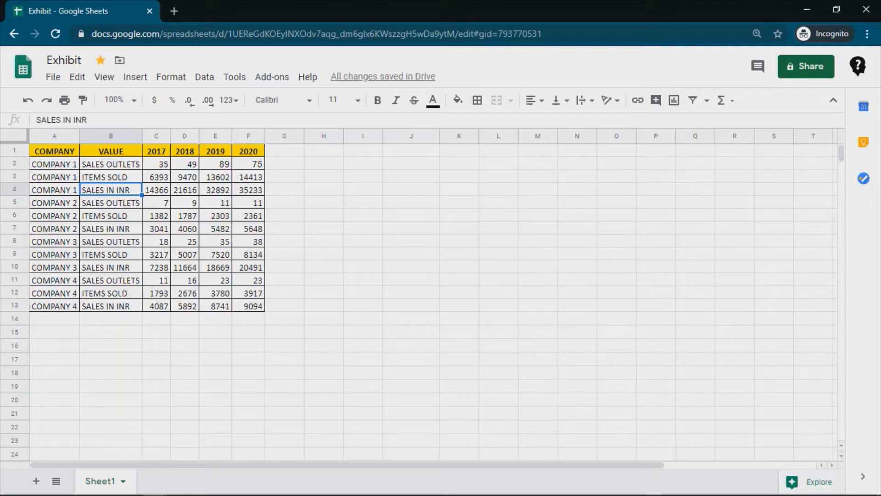
pyautogui.click(204, 76)
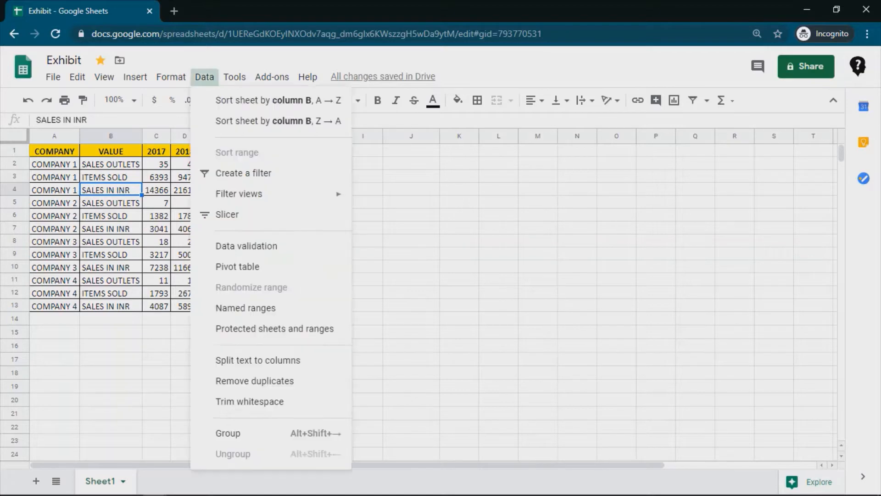
pyautogui.click(237, 266)
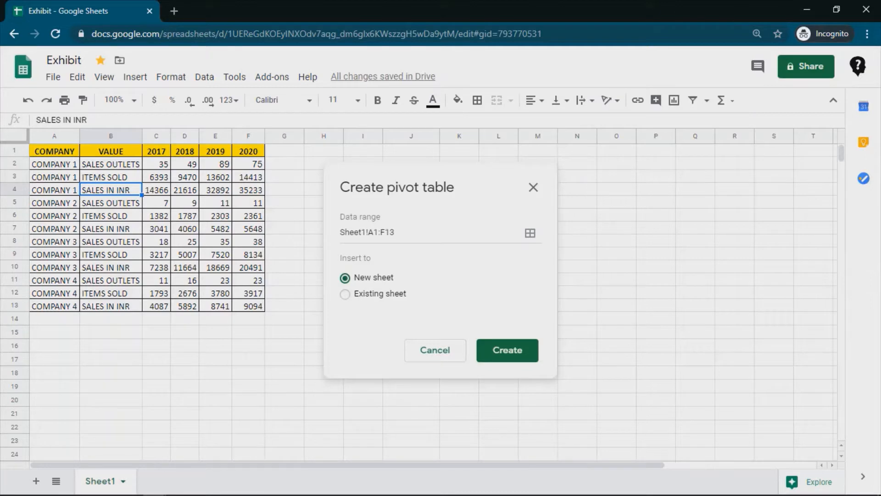
pyautogui.click(345, 294)
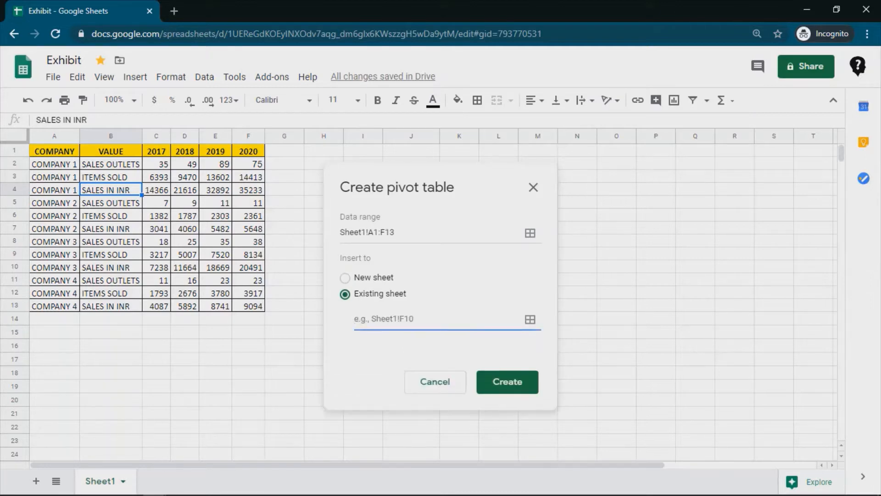
pyautogui.click(530, 319)
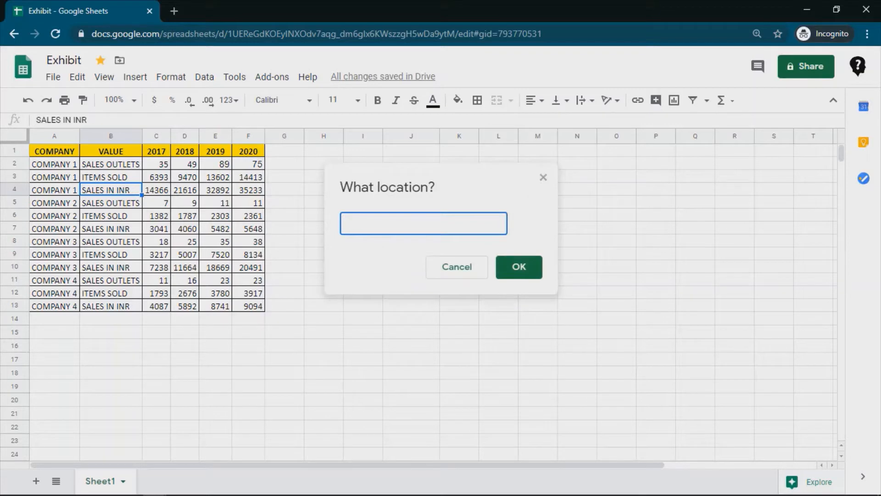
pyautogui.click(411, 150)
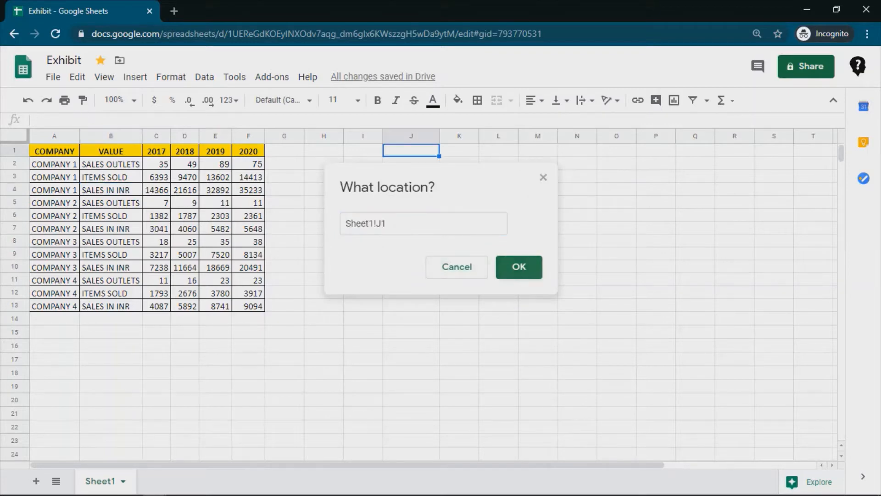
pyautogui.click(519, 267)
pyautogui.click(507, 365)
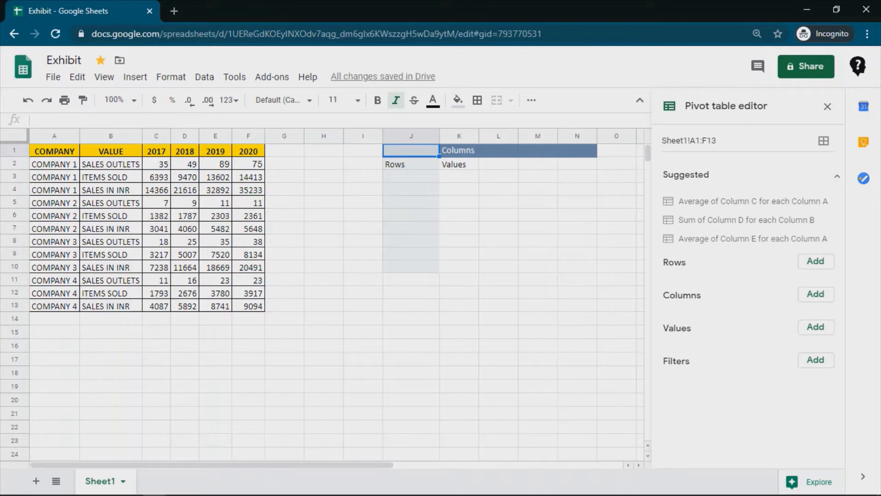
# Delete the empty column H between the source data and the pivot table, and reselect the pivot table
pyautogui.rightClick(323, 136)
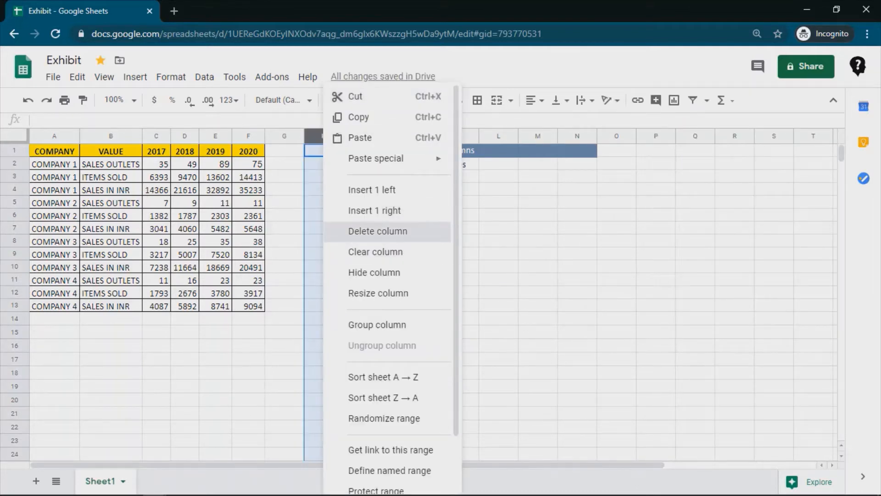
pyautogui.click(367, 231)
pyautogui.click(372, 228)
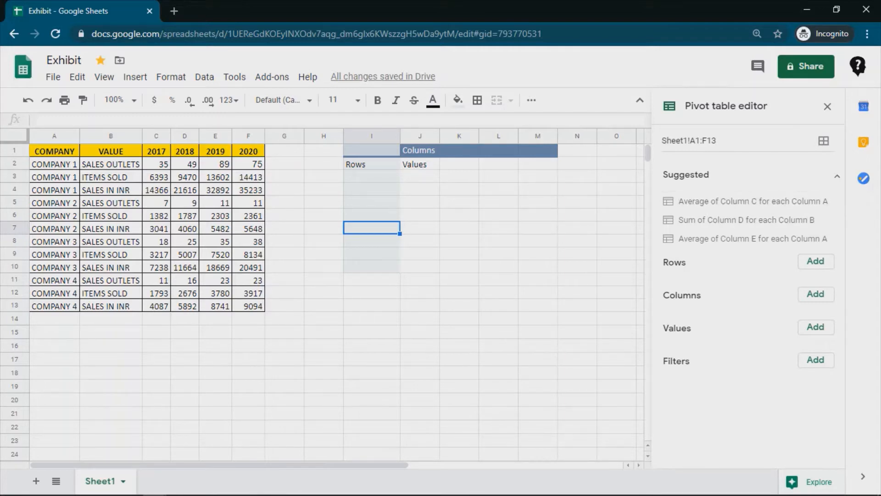
# Collapse the suggested pivot tables and add COMPANY as the row field
pyautogui.click(837, 177)
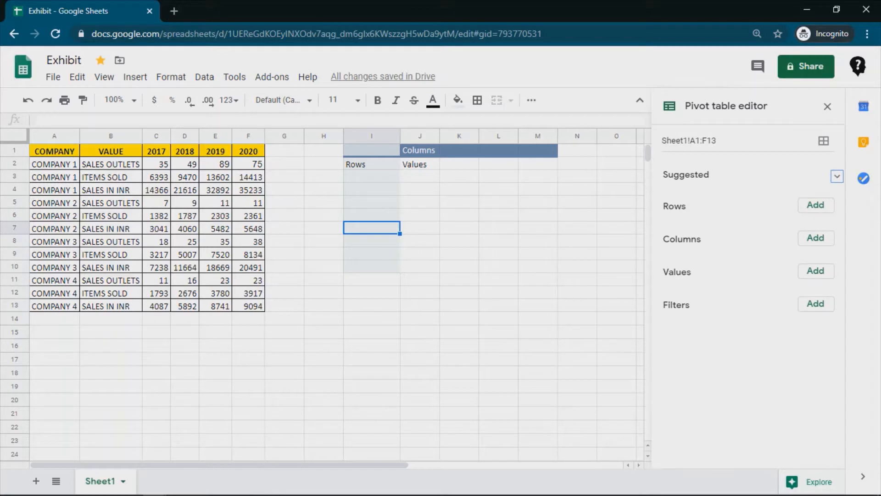
pyautogui.click(816, 205)
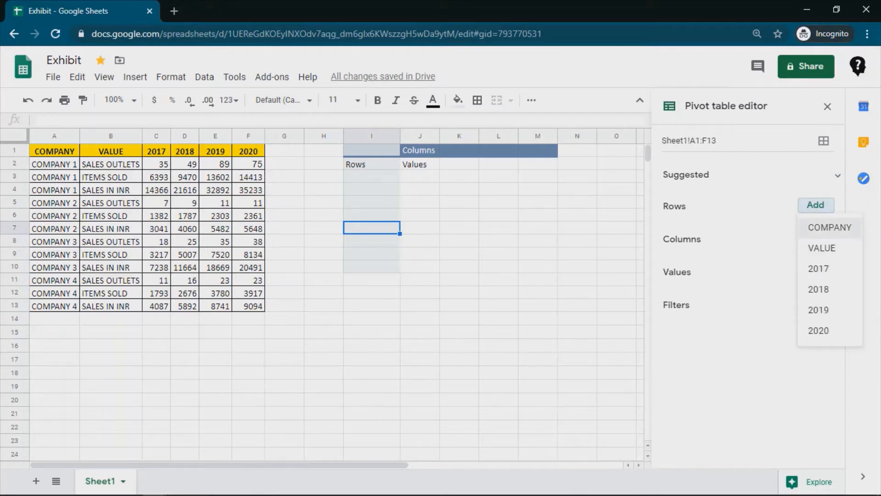
pyautogui.click(830, 228)
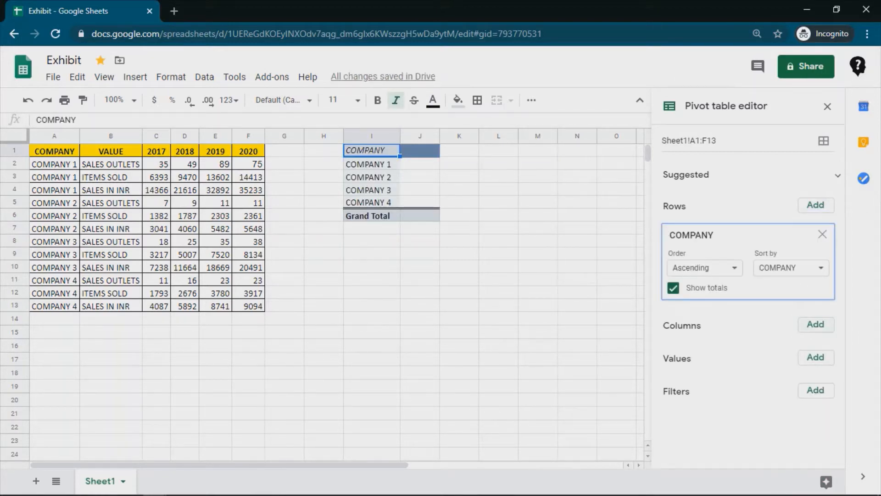
# Add the 2019 field twice to the pivot table's values
pyautogui.click(815, 357)
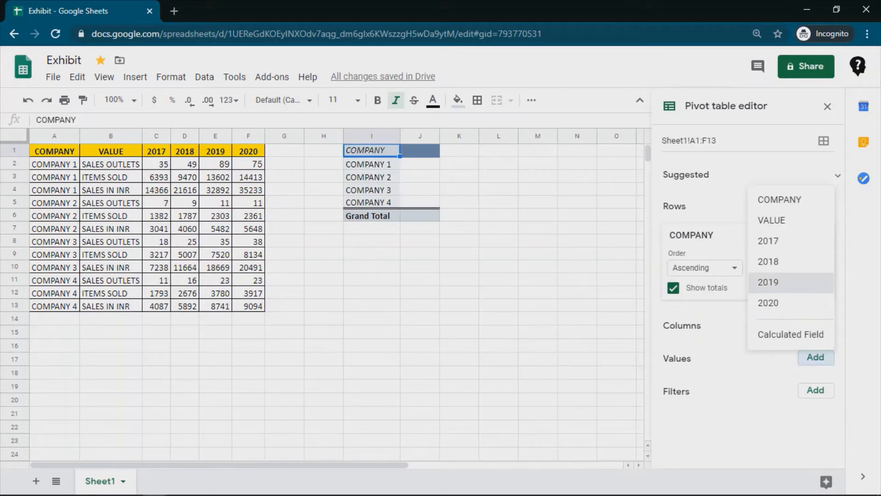
pyautogui.click(769, 282)
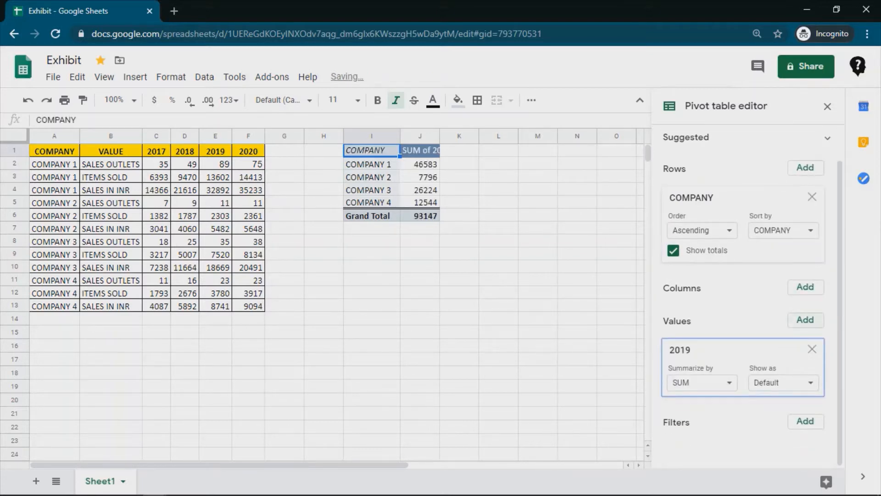
pyautogui.click(805, 319)
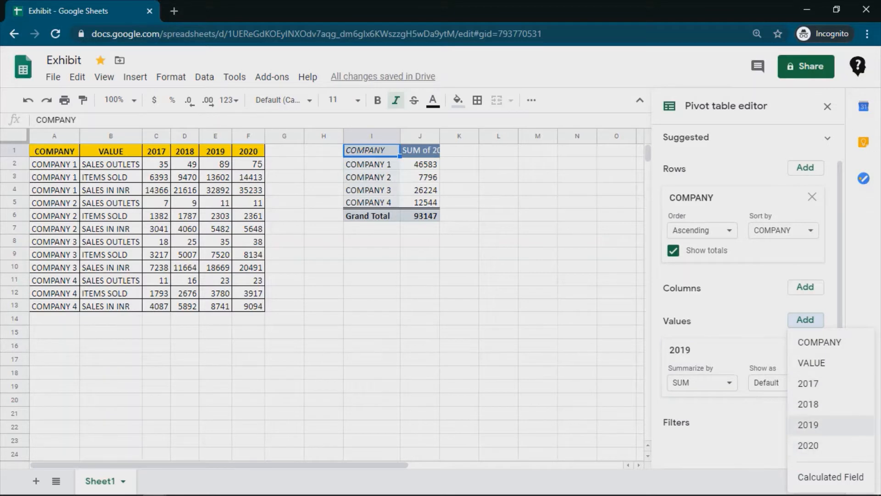
pyautogui.click(808, 425)
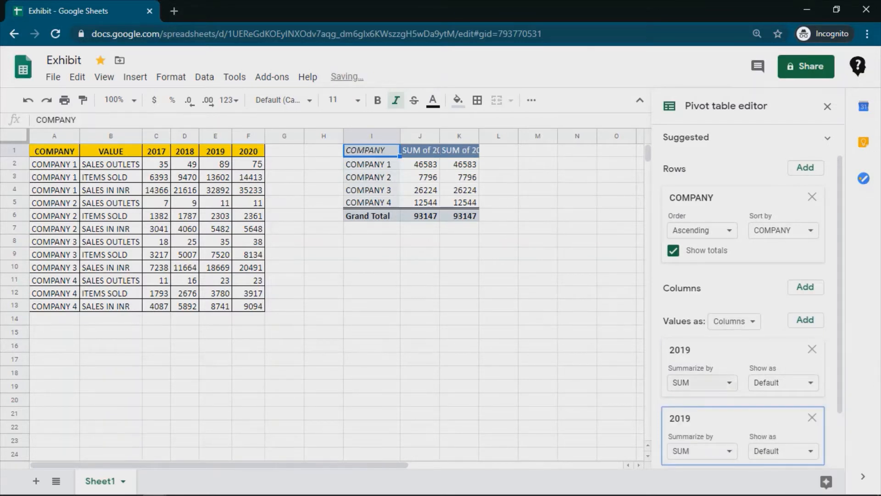
# Summarize the first 2019 value by SUM and the second 2019 value by COUNTA
pyautogui.scroll(-2, 743, 321)
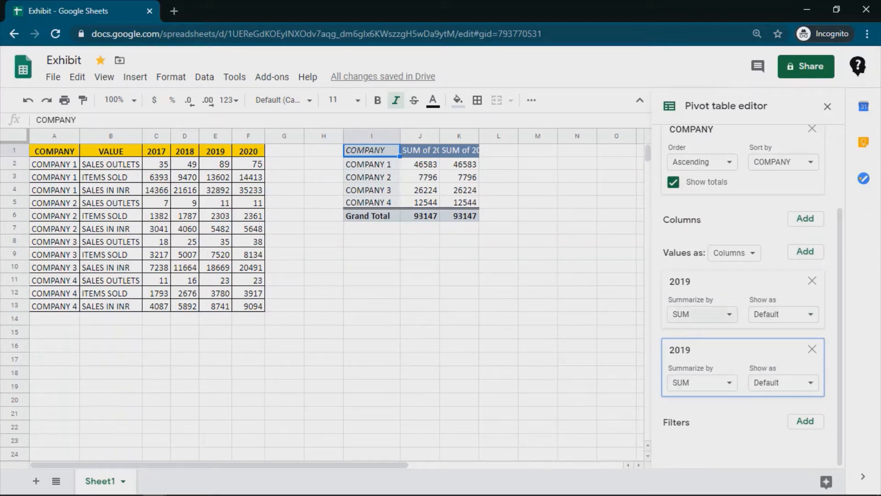
pyautogui.click(702, 314)
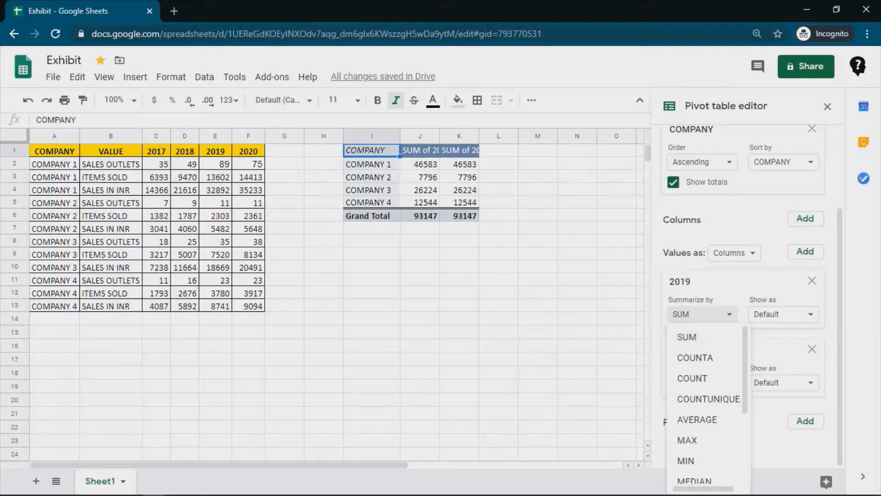
pyautogui.click(687, 337)
pyautogui.click(702, 421)
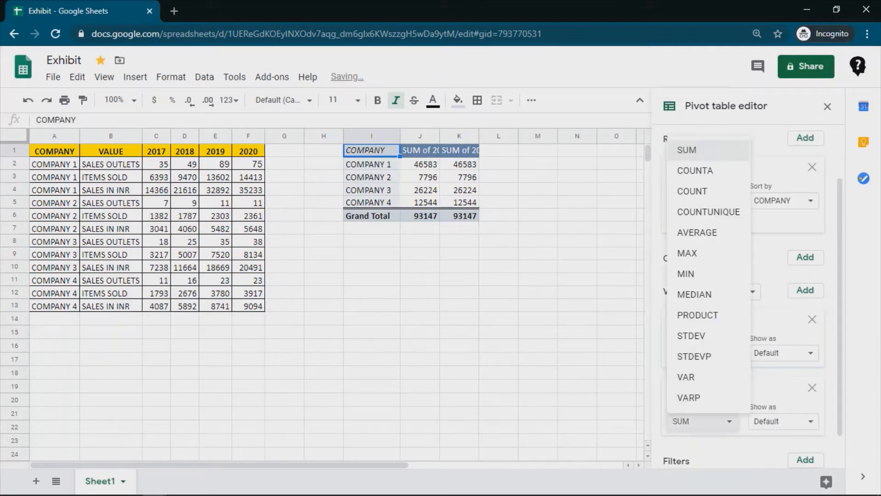
pyautogui.click(695, 170)
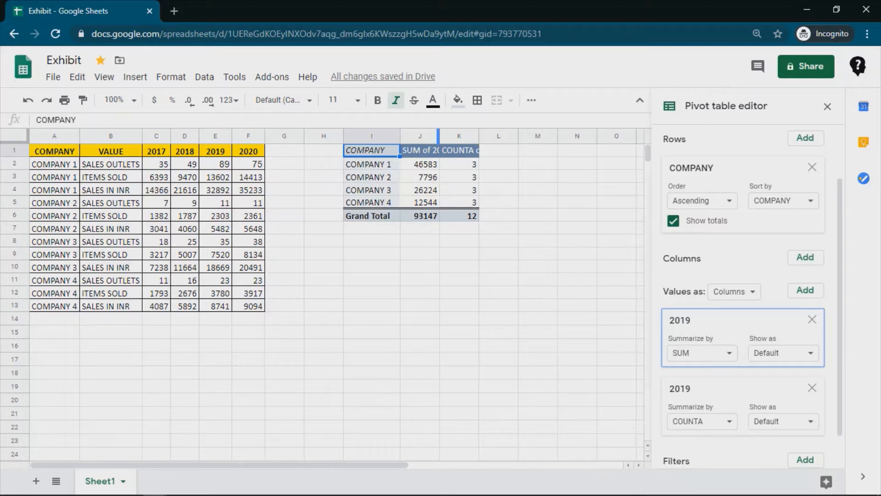
# Widen column J to fit its header and add VALUE as the pivot table's column field
pyautogui.moveTo(439, 136); pyautogui.dragTo(461, 136)
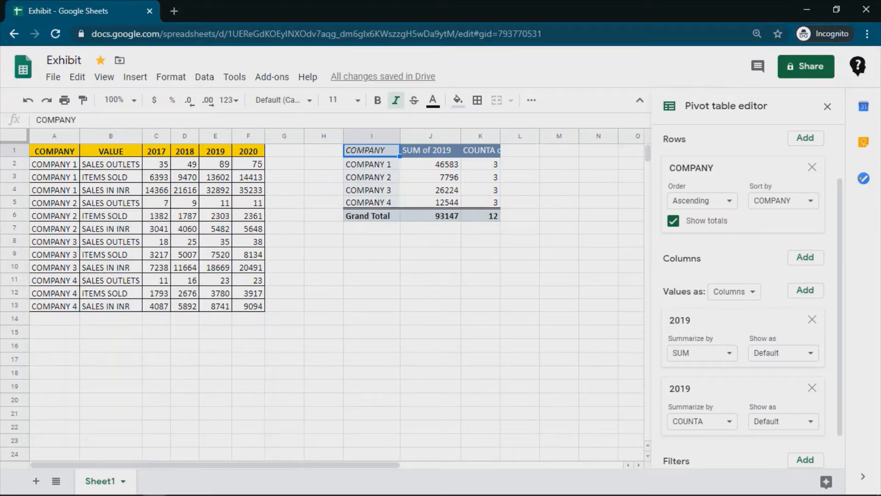
pyautogui.scroll(-1, 752, 296)
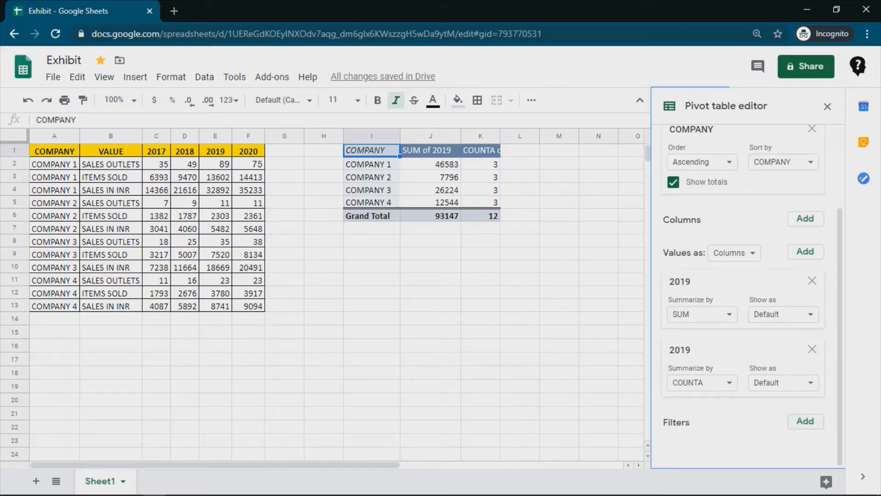
pyautogui.click(806, 218)
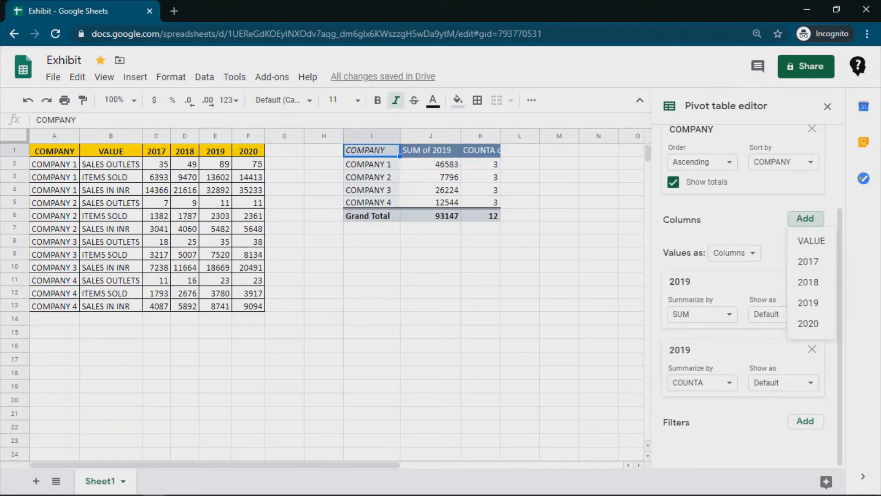
pyautogui.click(811, 241)
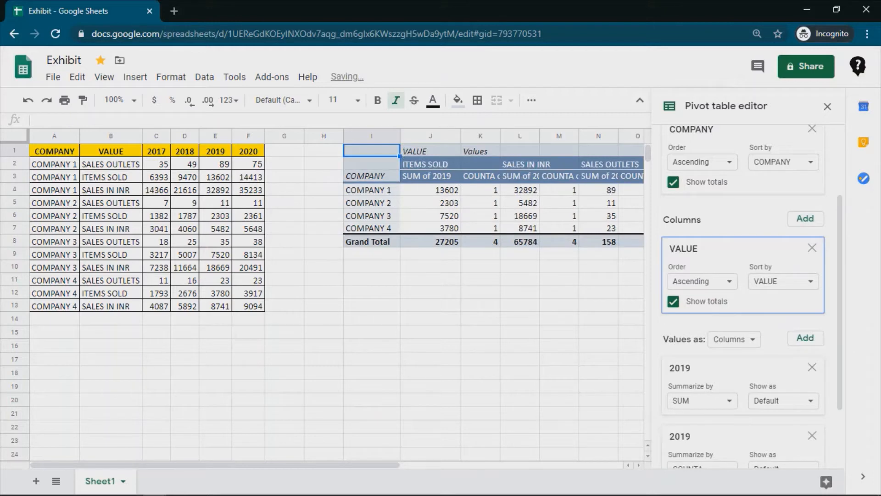
# Examine the SUM and COUNTA headers of 2019 under the VALUE categories and the company figures in the pivot table
pyautogui.click(480, 280)
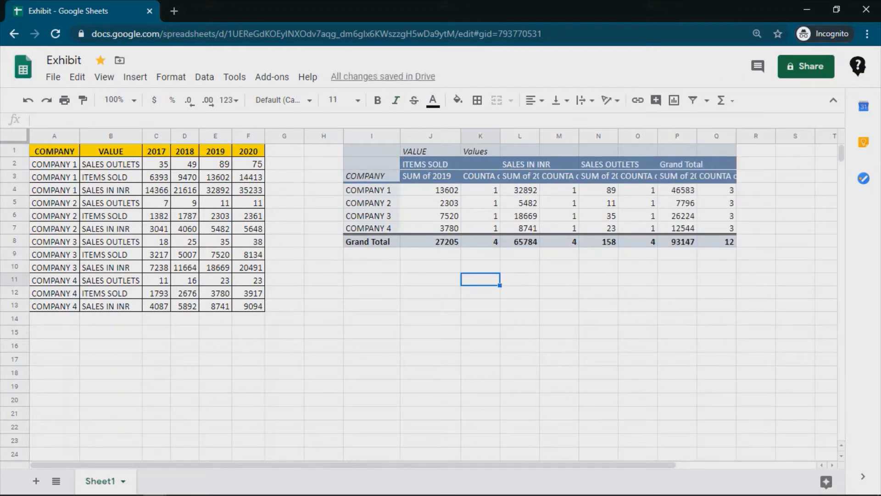
pyautogui.click(430, 176)
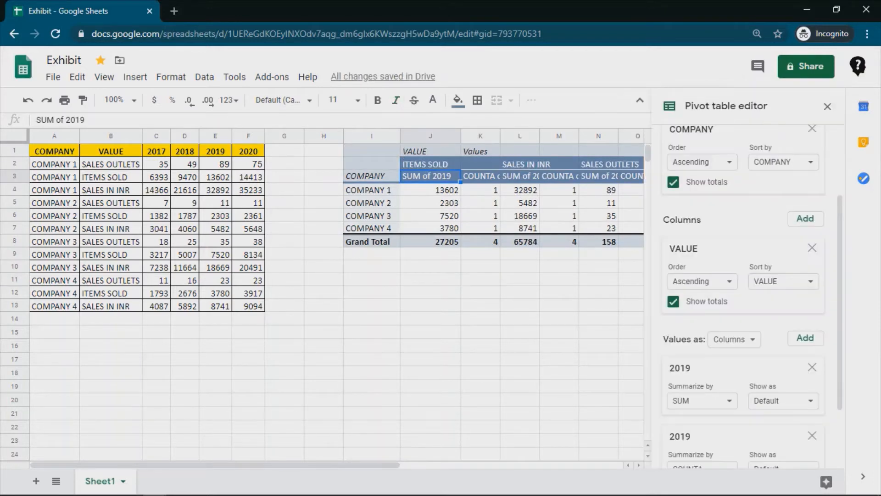
pyautogui.click(481, 177)
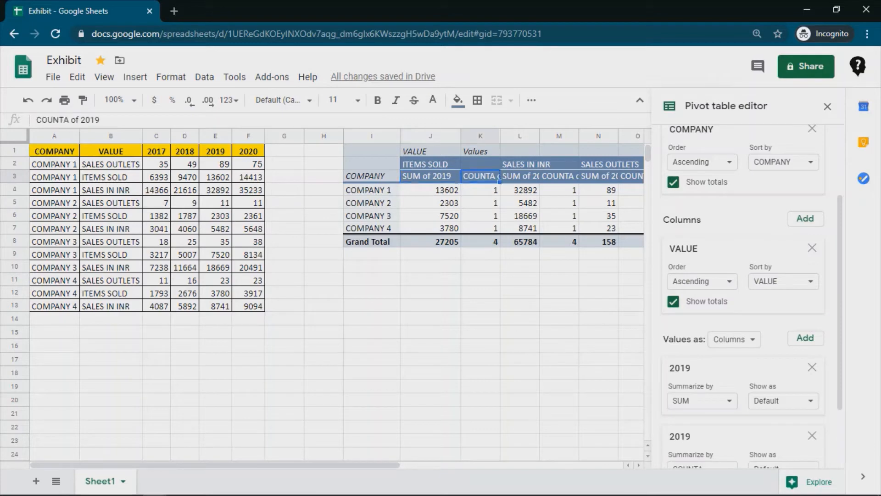
pyautogui.click(519, 177)
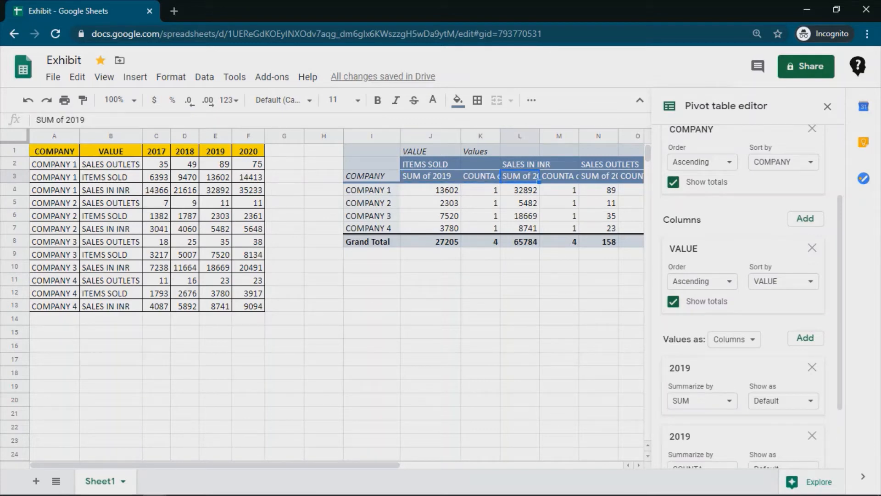
pyautogui.click(559, 164)
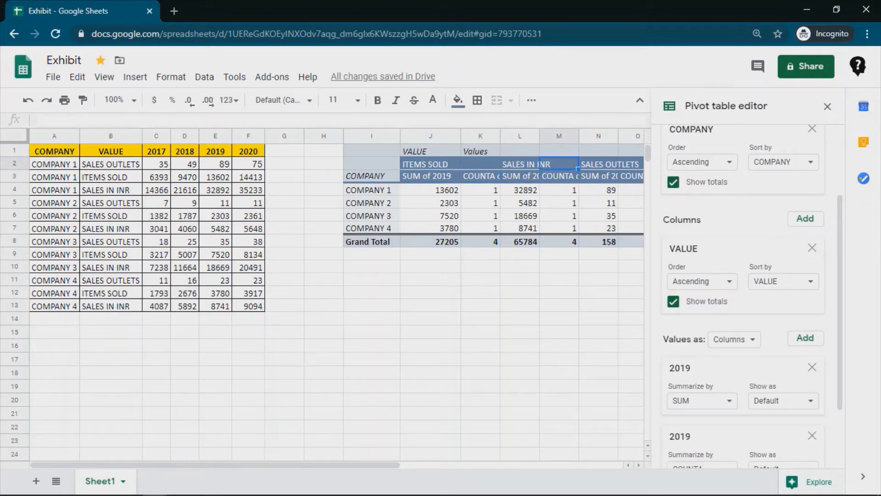
pyautogui.click(559, 279)
pyautogui.click(430, 228)
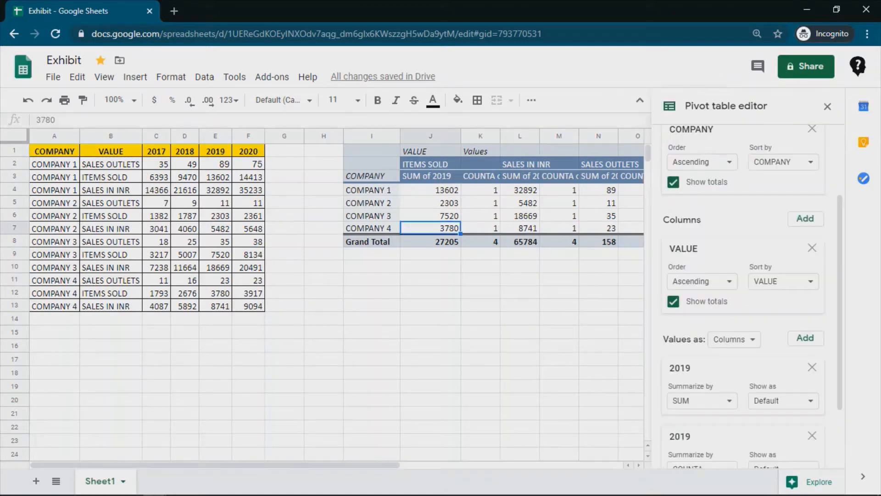
# Turn the totals for the COMPANY rows and the VALUE columns off and back on
pyautogui.scroll(3, 751, 296)
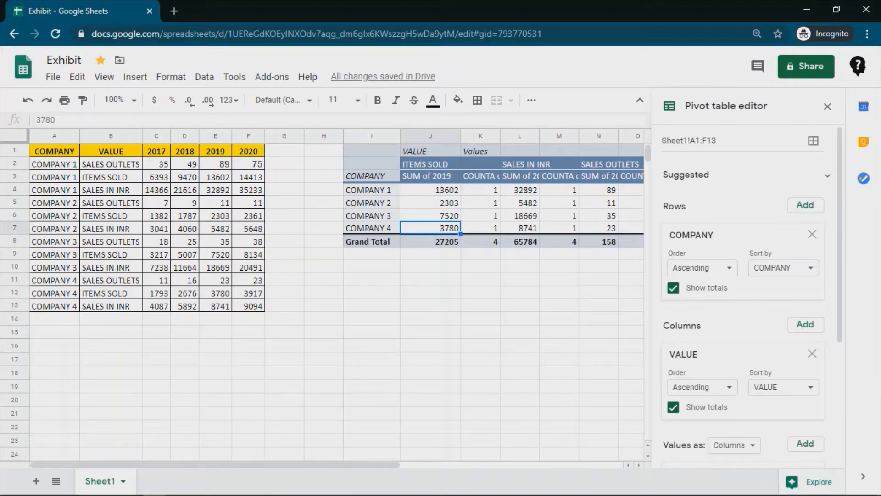
pyautogui.click(673, 287)
pyautogui.hscroll(4, 333, 299)
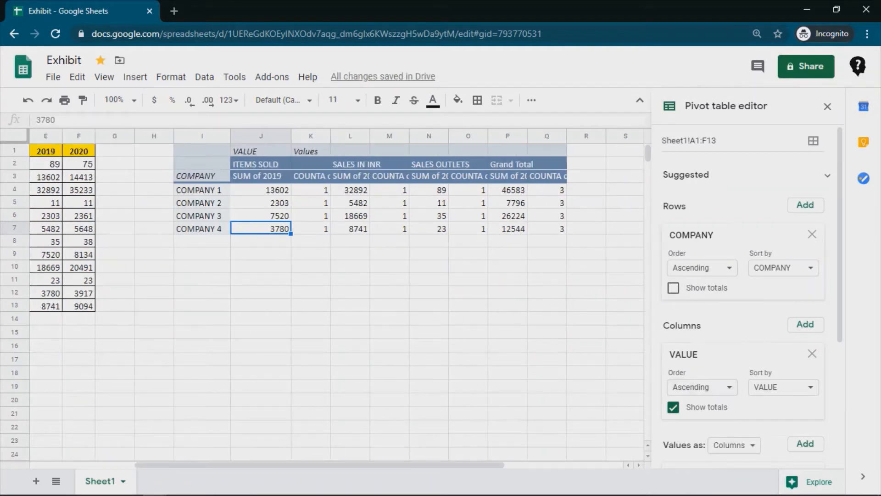
pyautogui.click(674, 407)
pyautogui.click(674, 407)
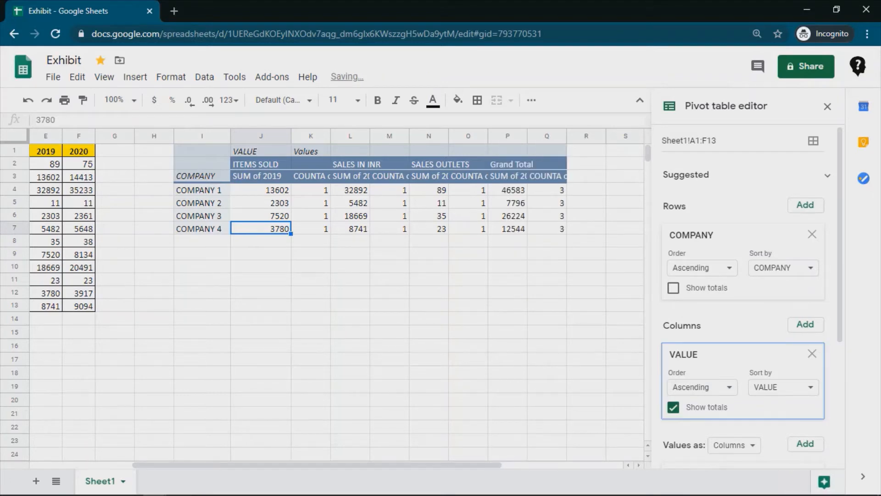
pyautogui.click(674, 288)
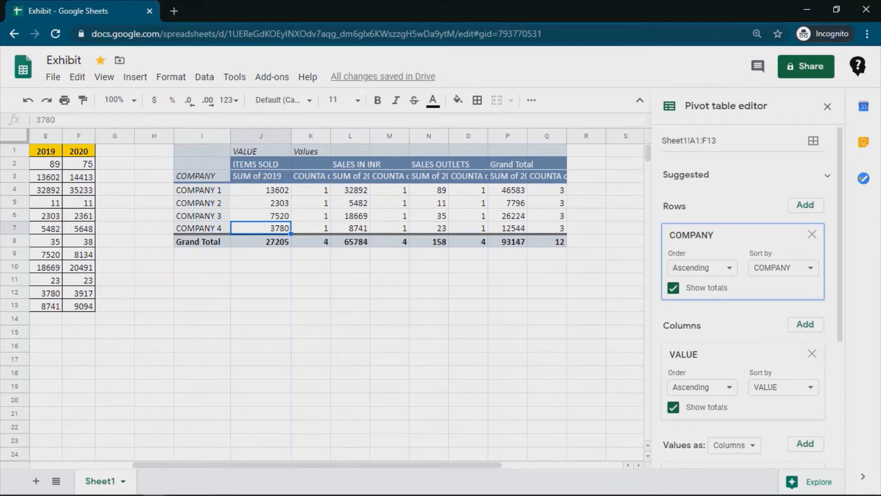
# Move the VALUE field from the pivot table's columns to its rows, below COMPANY
pyautogui.moveTo(734, 355)
pyautogui.mouseDown()
pyautogui.moveTo(734, 310)
pyautogui.moveTo(734, 377)
pyautogui.moveTo(734, 354)
pyautogui.mouseUp()
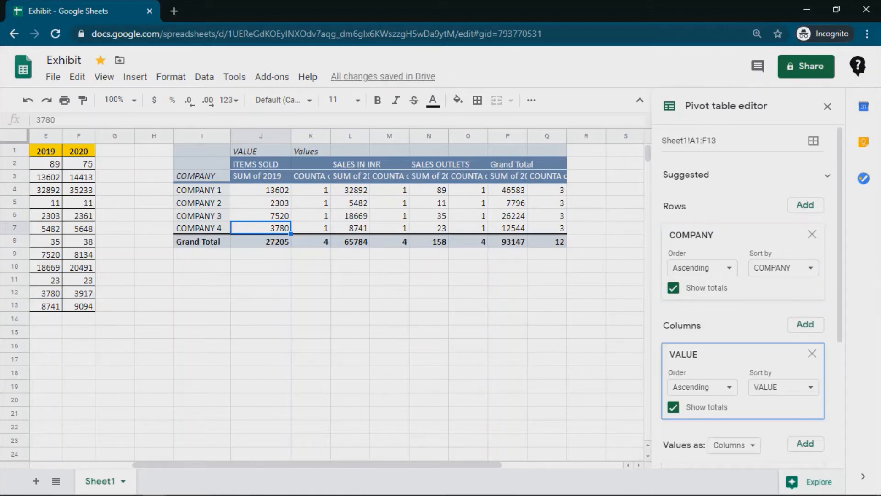
pyautogui.scroll(-4, 743, 298)
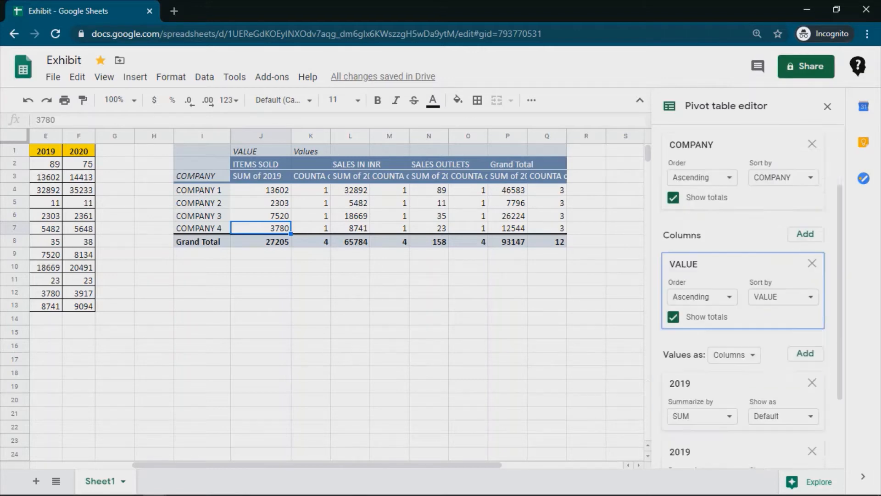
pyautogui.scroll(4, 744, 299)
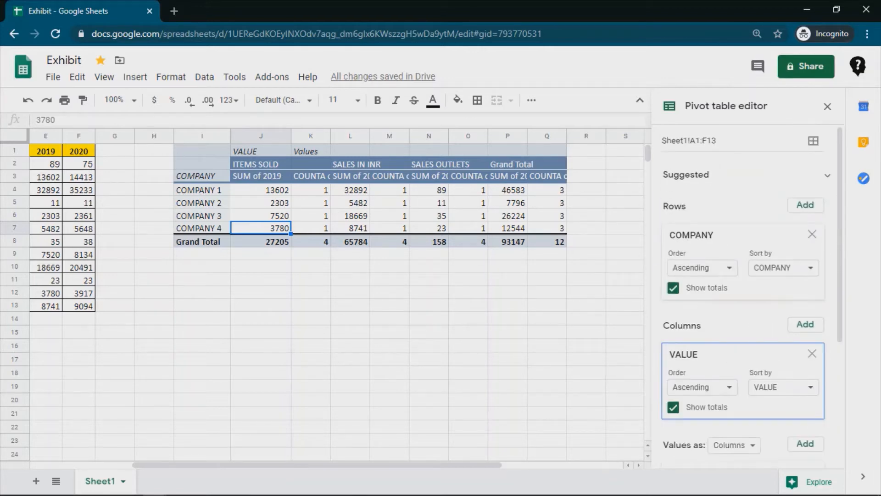
pyautogui.moveTo(735, 354); pyautogui.dragTo(734, 321)
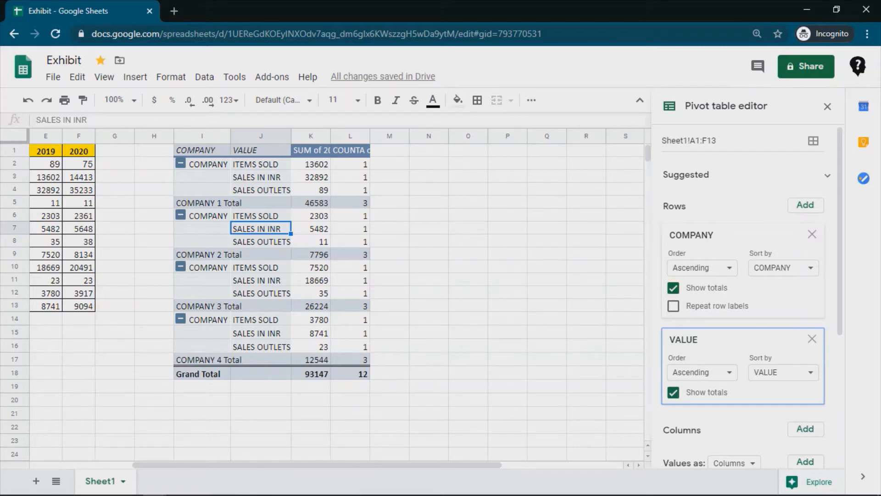
# Hide the totals of the COMPANY and VALUE row fields and repeat the COMPANY row labels on every line
pyautogui.click(673, 287)
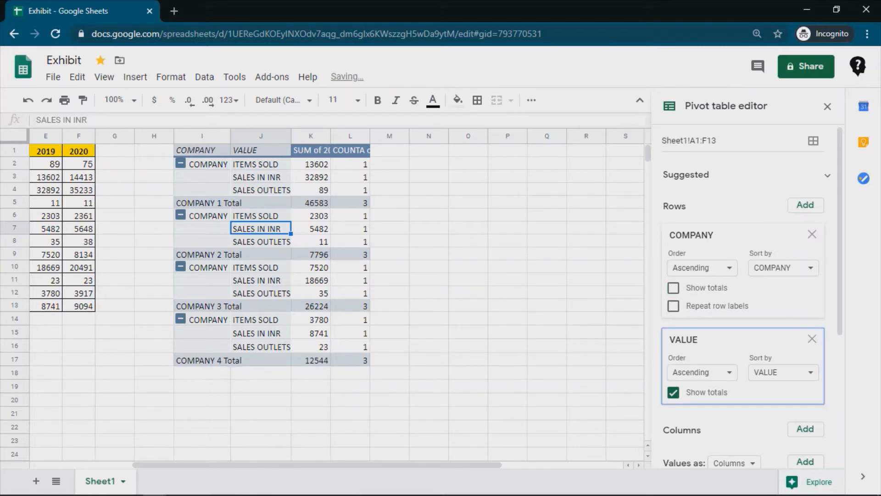
pyautogui.click(673, 287)
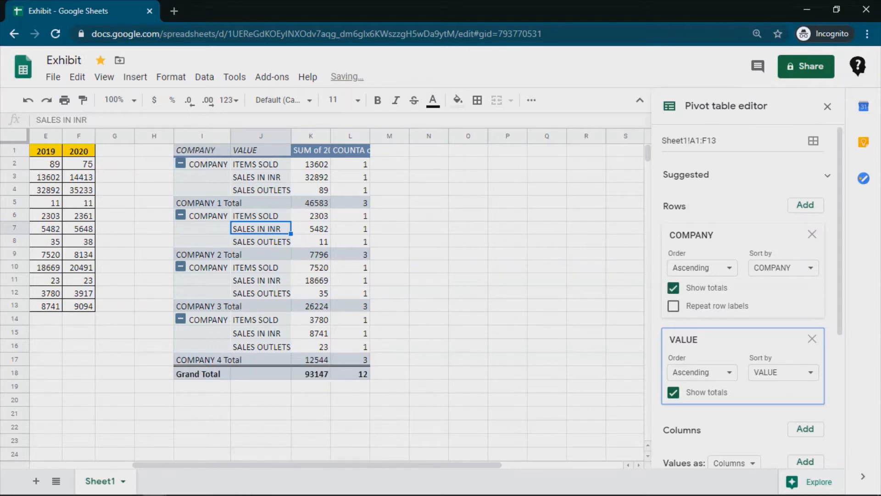
pyautogui.click(673, 393)
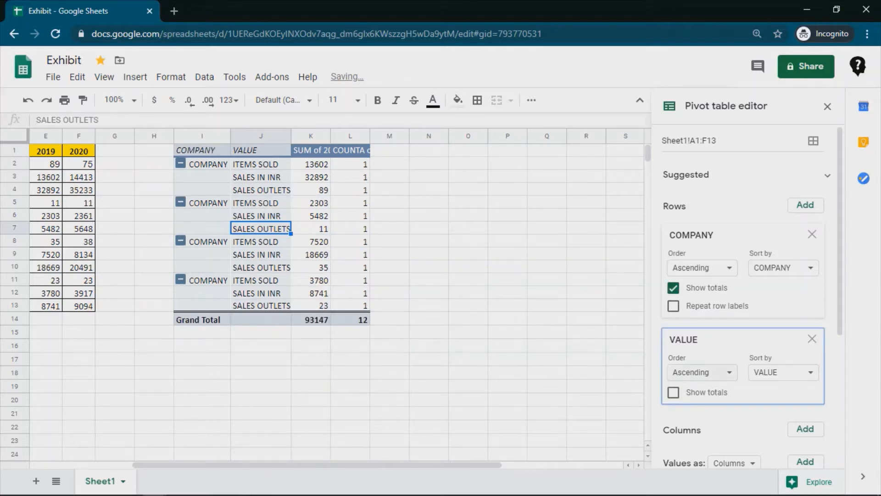
pyautogui.click(673, 288)
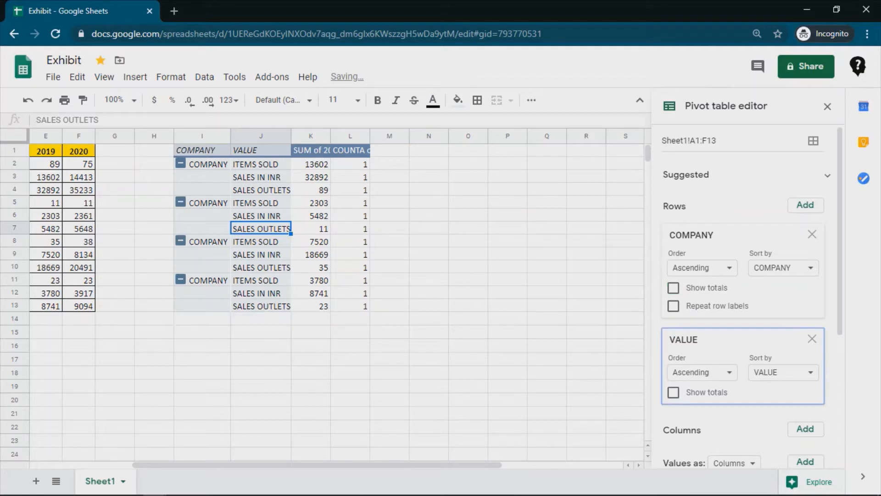
pyautogui.click(673, 306)
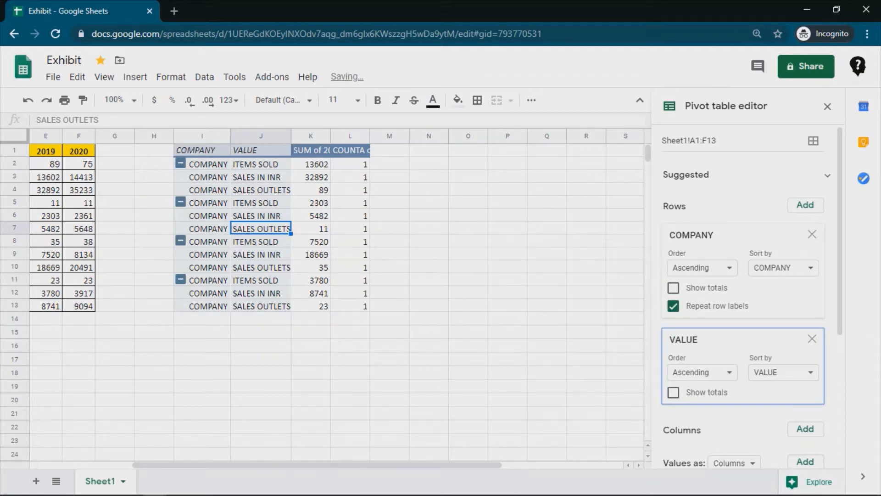
pyautogui.moveTo(206, 164); pyautogui.dragTo(350, 306)
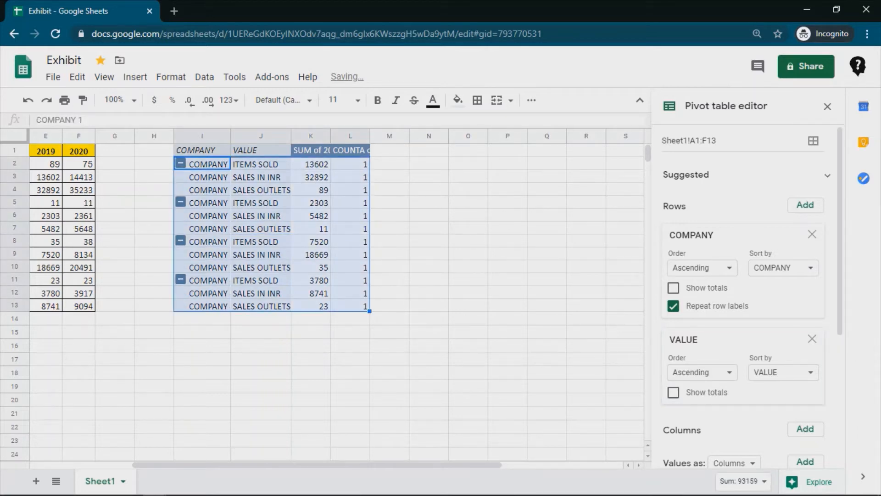
# Stop repeating the COMPANY row labels and show the totals of the COMPANY and VALUE row fields again
pyautogui.click(673, 306)
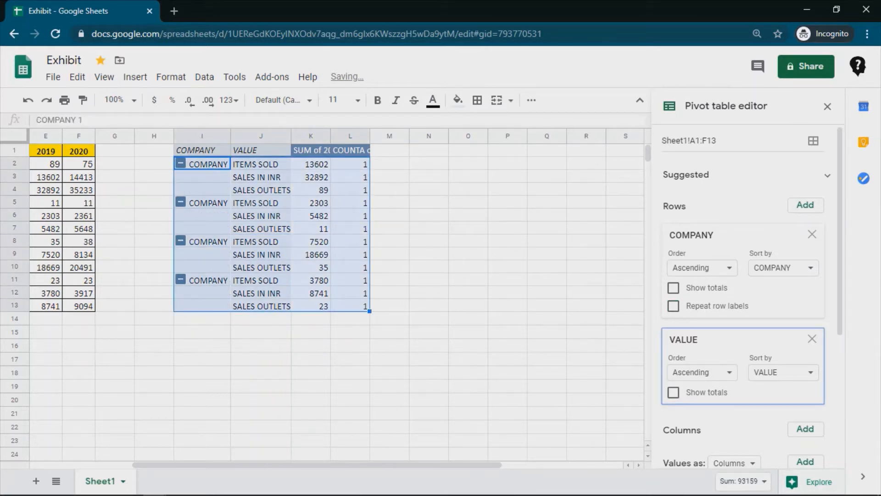
pyautogui.click(673, 288)
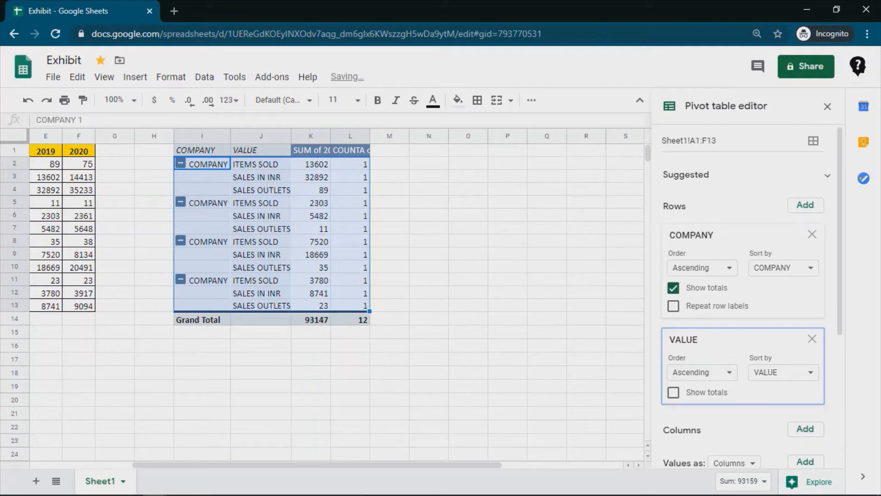
pyautogui.click(674, 392)
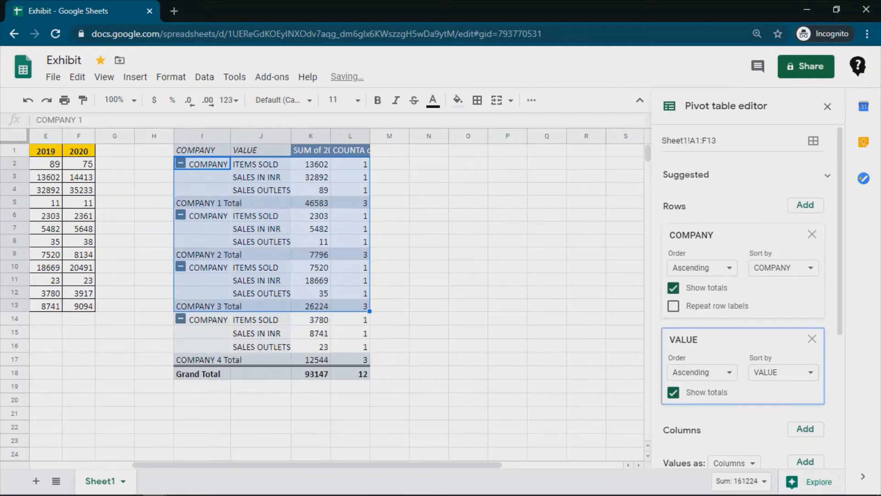
# Remove VALUE from the pivot table's rows and widen column K to fit its header
pyautogui.scroll(-3, 744, 299)
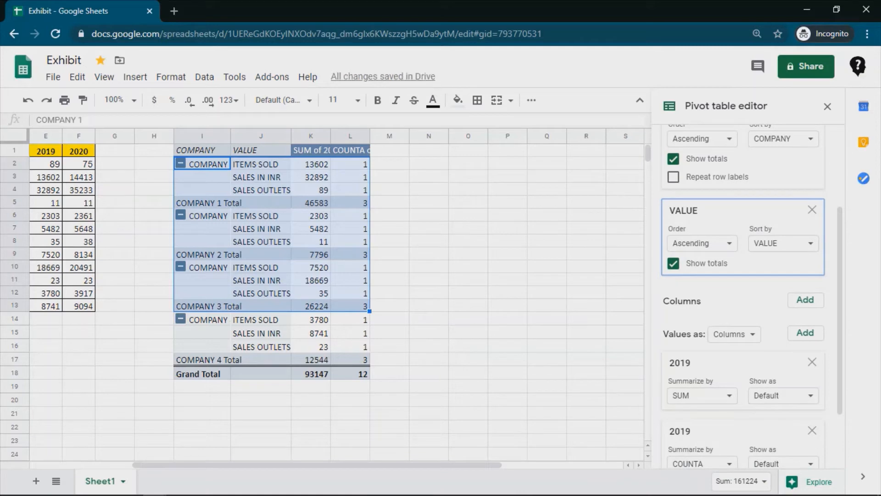
pyautogui.click(812, 209)
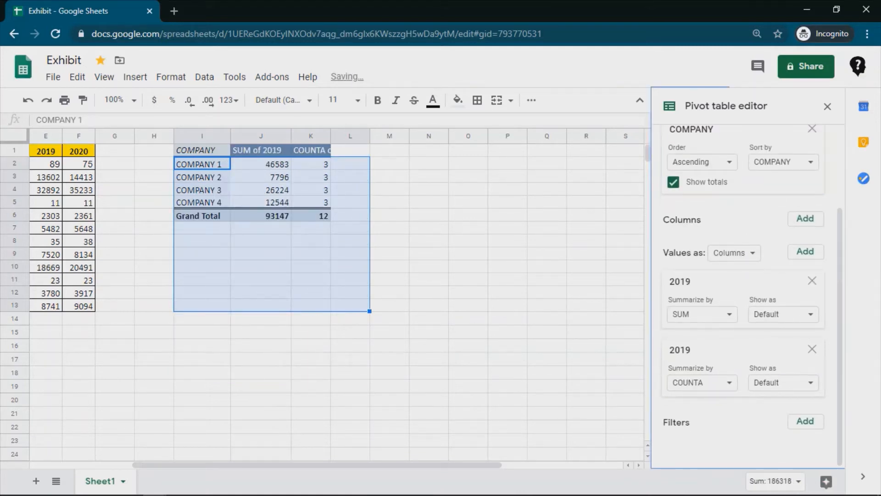
pyautogui.click(350, 254)
pyautogui.doubleClick(329, 136)
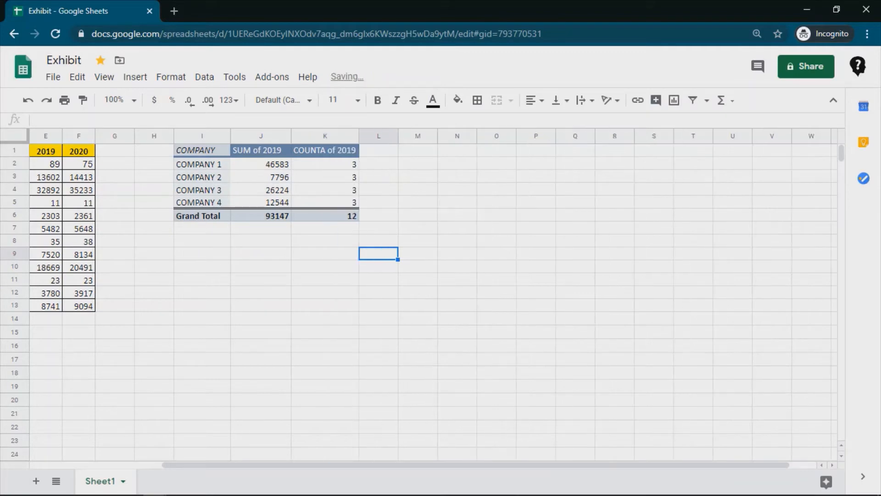
# Add a VALUE filter to the pivot table that shows only ITEMS SOLD
pyautogui.click(327, 177)
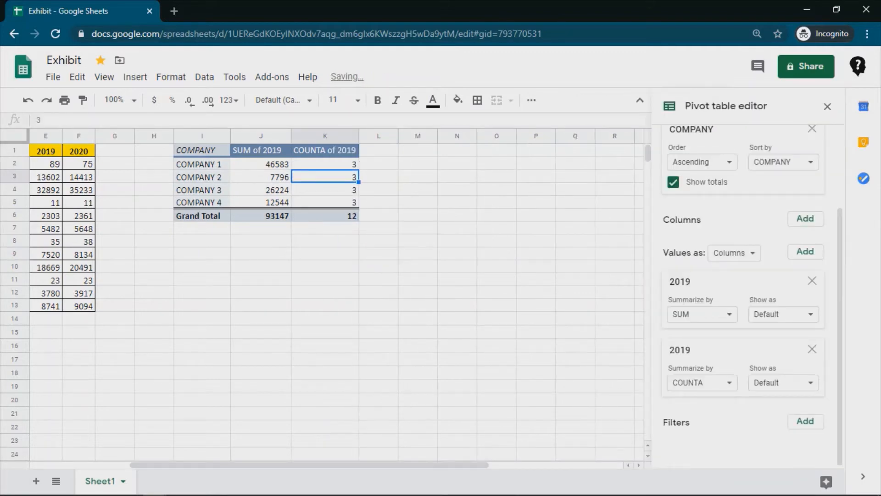
pyautogui.click(805, 421)
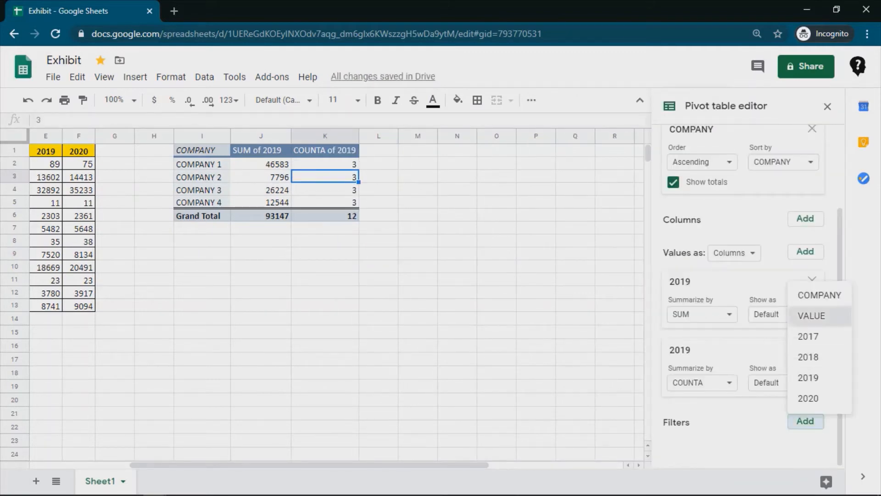
pyautogui.click(812, 315)
pyautogui.scroll(-2, 748, 321)
pyautogui.click(748, 413)
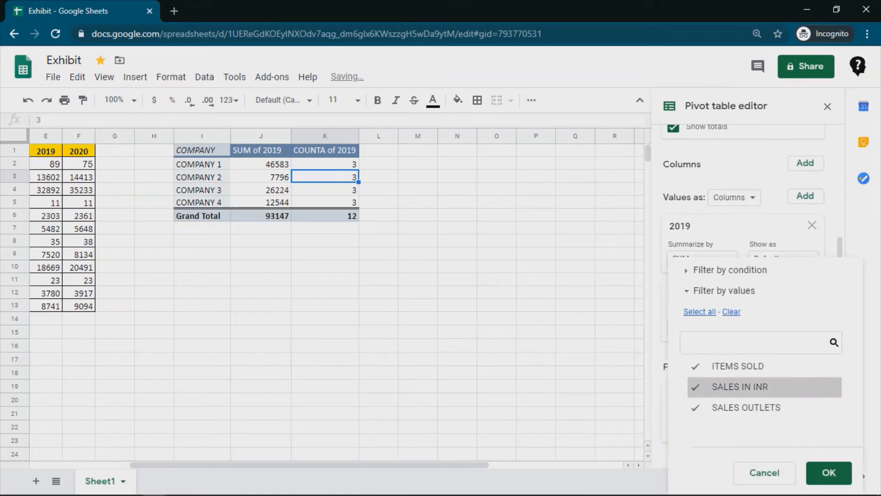
pyautogui.click(731, 312)
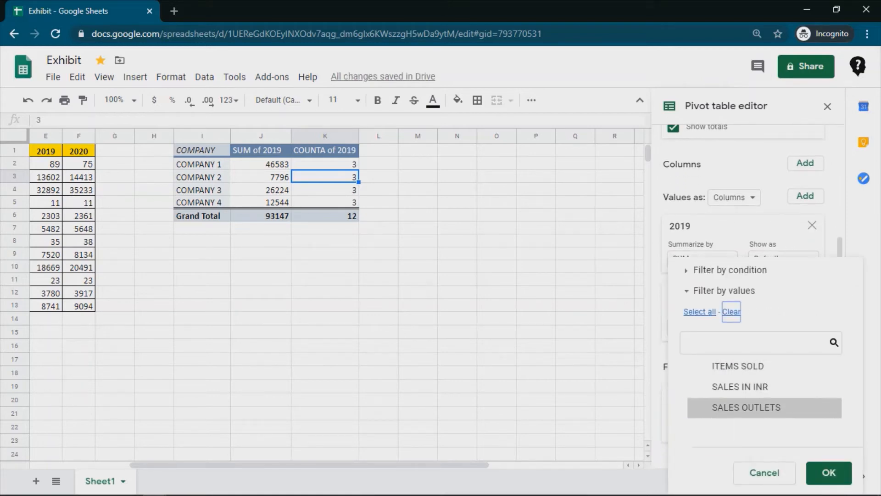
pyautogui.click(738, 366)
pyautogui.click(829, 472)
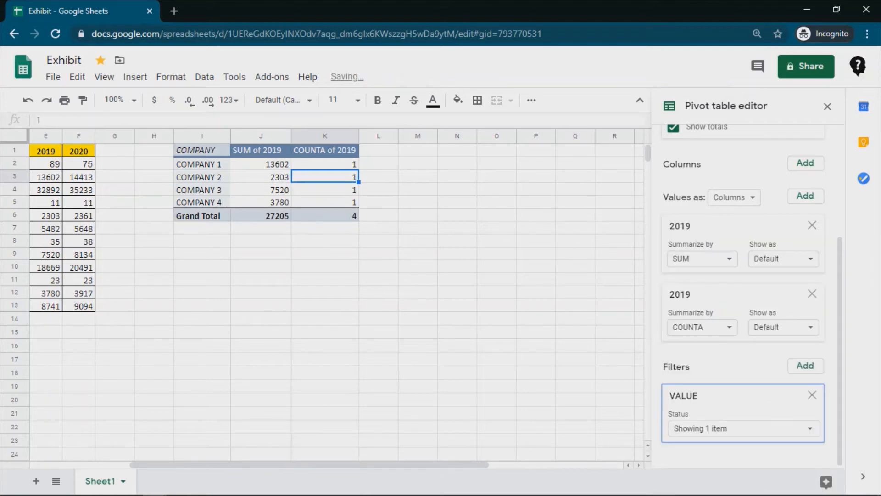
# Compare COMPANY 4's 2019 ITEMS SOLD figure in the source data with its SUM of 2019 in the pivot table
pyautogui.moveTo(309, 465); pyautogui.dragTo(241, 465)
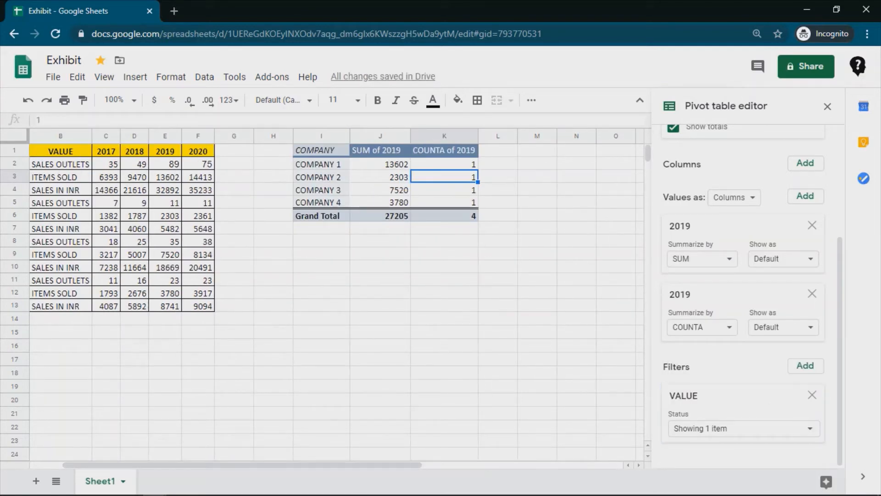
pyautogui.moveTo(242, 465); pyautogui.dragTo(210, 465)
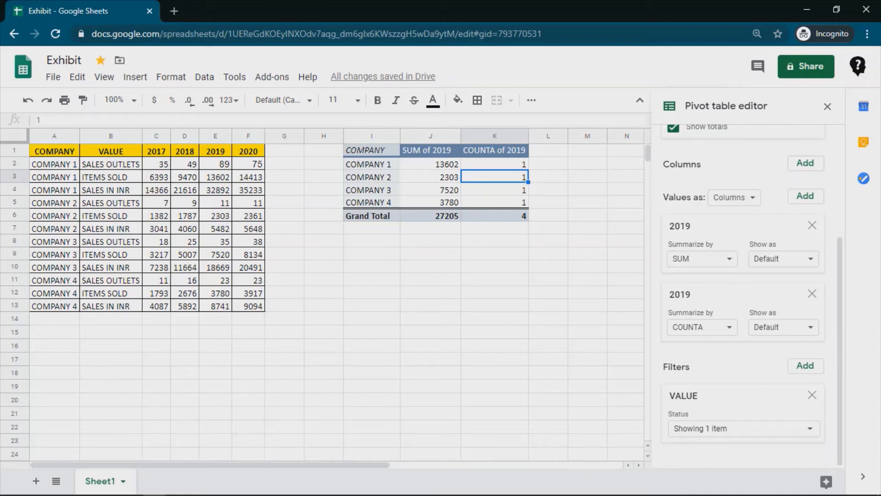
pyautogui.click(216, 293)
pyautogui.click(431, 202)
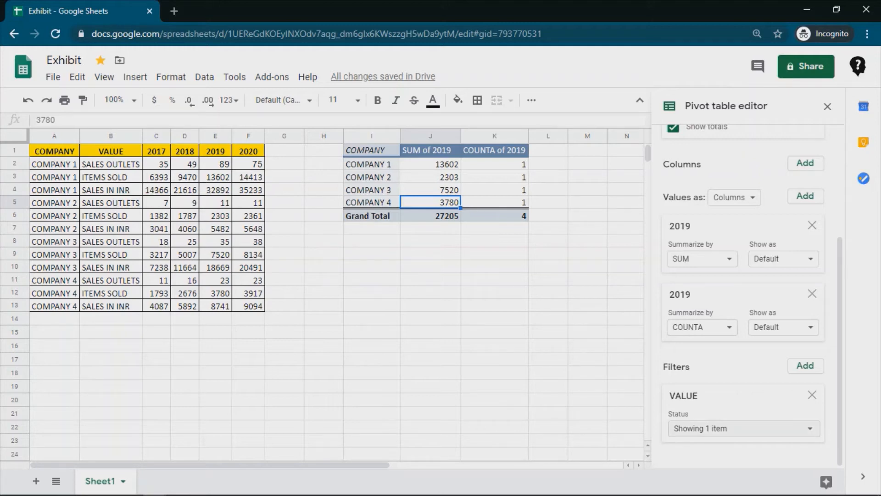
# Change the VALUE filter to show only SALES OUTLETS instead of ITEMS SOLD
pyautogui.click(744, 429)
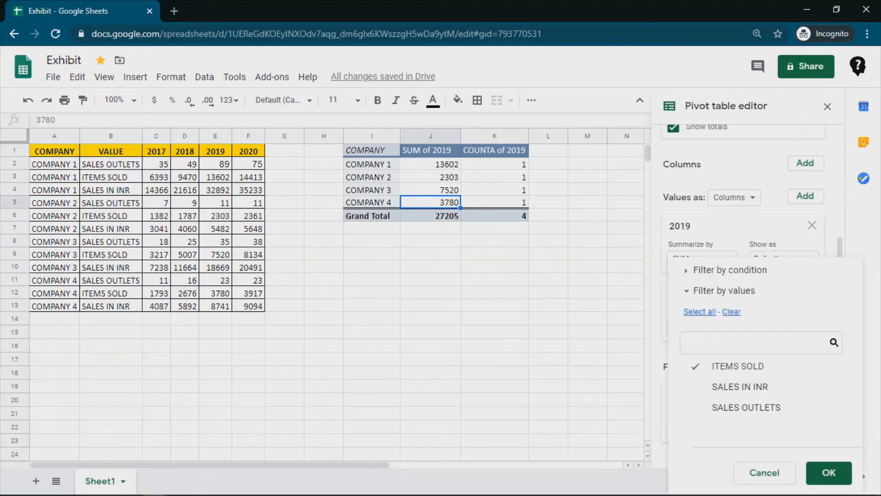
pyautogui.click(738, 366)
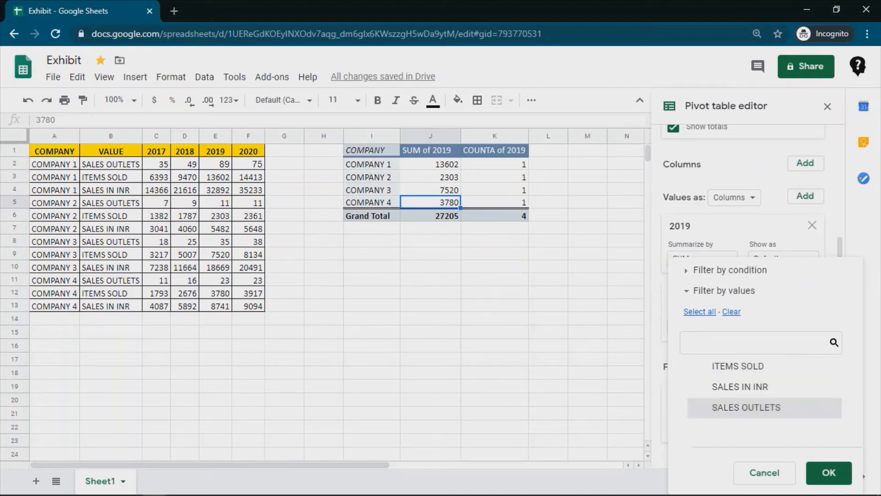
pyautogui.click(746, 407)
pyautogui.click(829, 472)
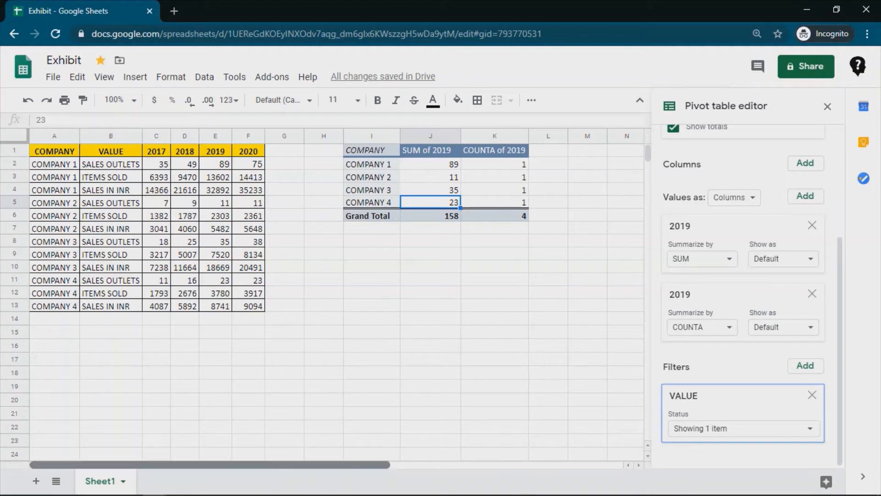
# Remove the VALUE filter from the pivot table
pyautogui.moveTo(210, 465); pyautogui.dragTo(292, 465)
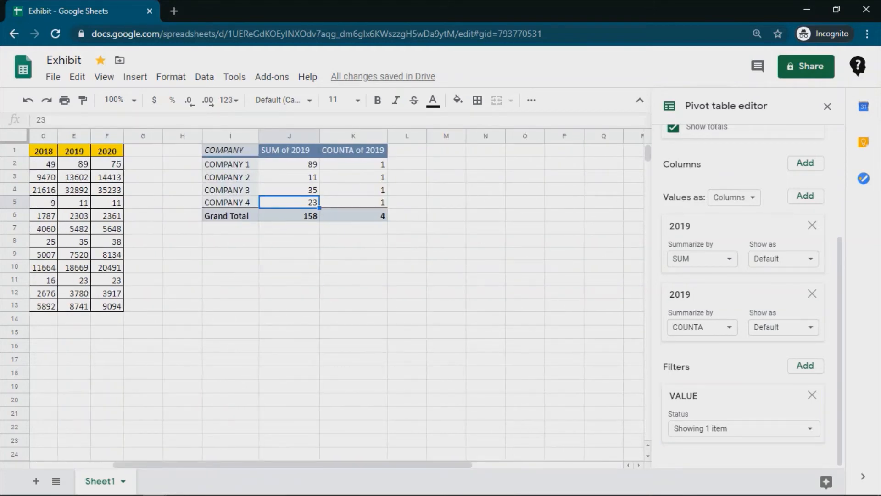
pyautogui.click(812, 394)
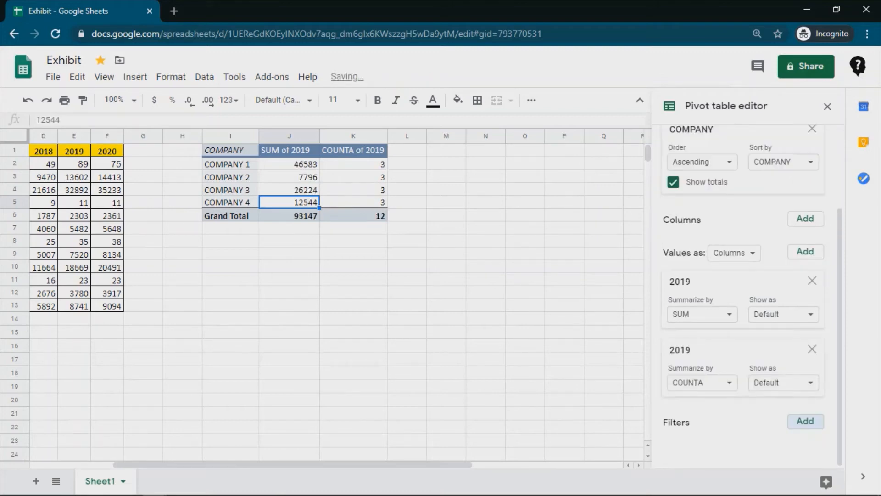
pyautogui.click(486, 293)
# Insert a slicer for the pivot table's source data and set it to filter on the VALUE column
pyautogui.click(289, 177)
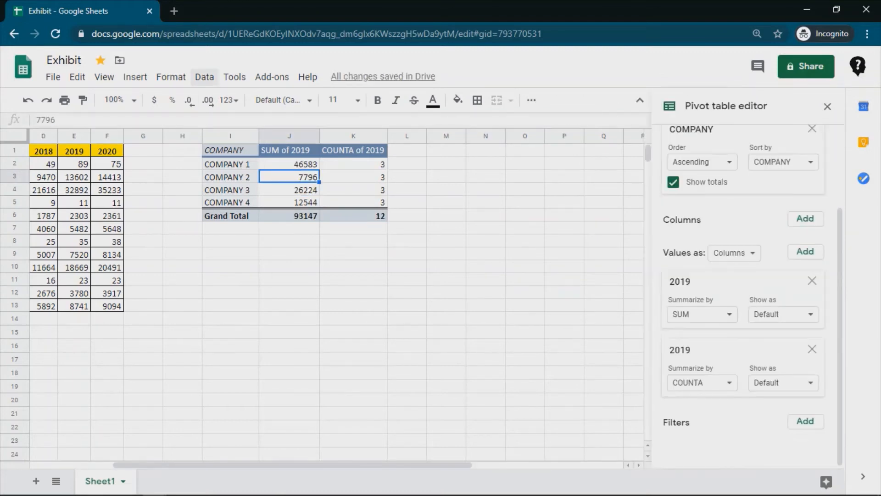
pyautogui.click(205, 77)
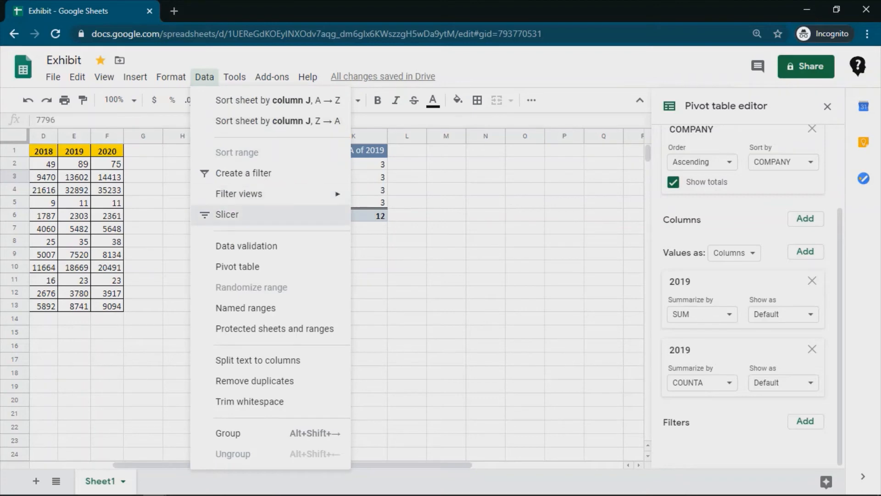
pyautogui.click(227, 214)
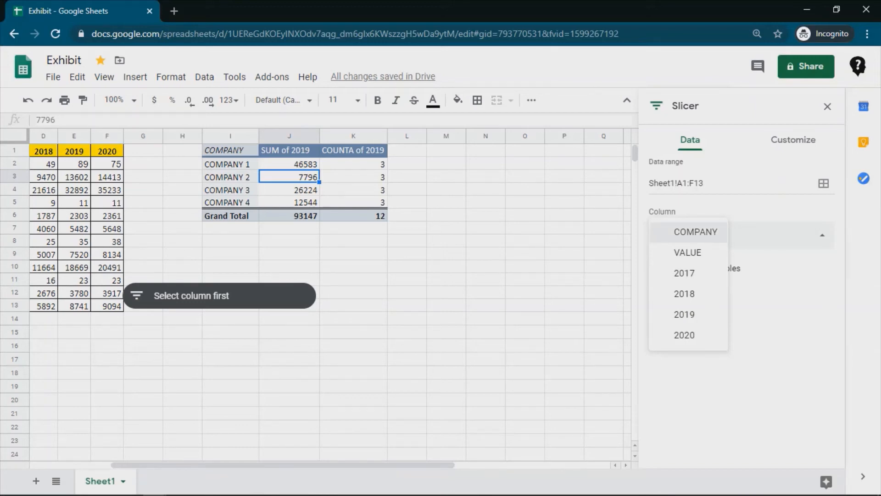
pyautogui.click(688, 252)
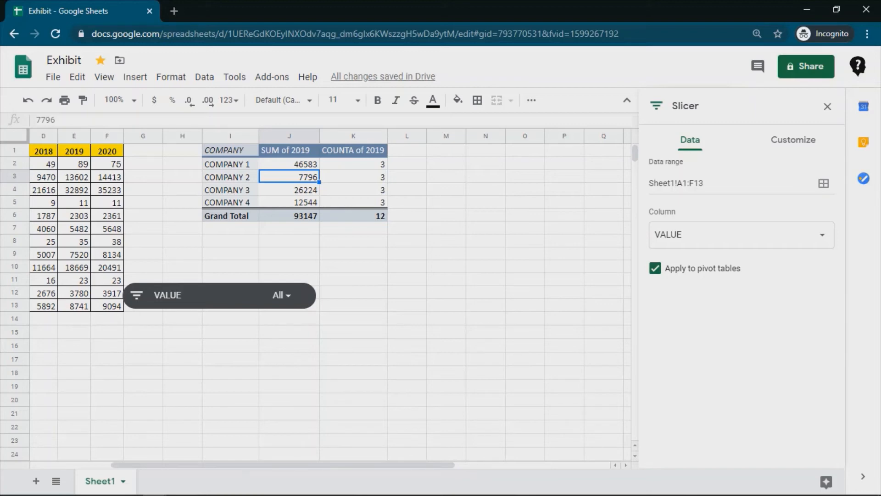
# Move the VALUE slicer beside the pivot table, starting at column L in the first rows
pyautogui.rightClick(239, 296)
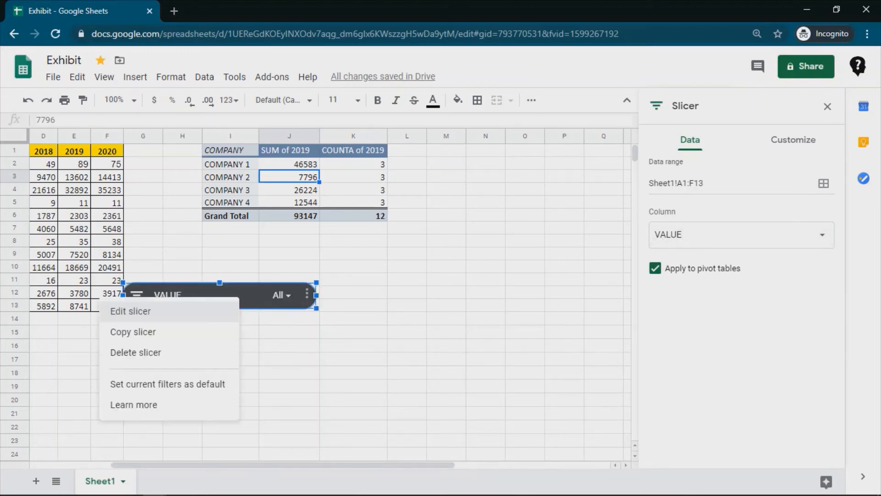
pyautogui.click(239, 297)
pyautogui.moveTo(239, 296); pyautogui.dragTo(505, 159)
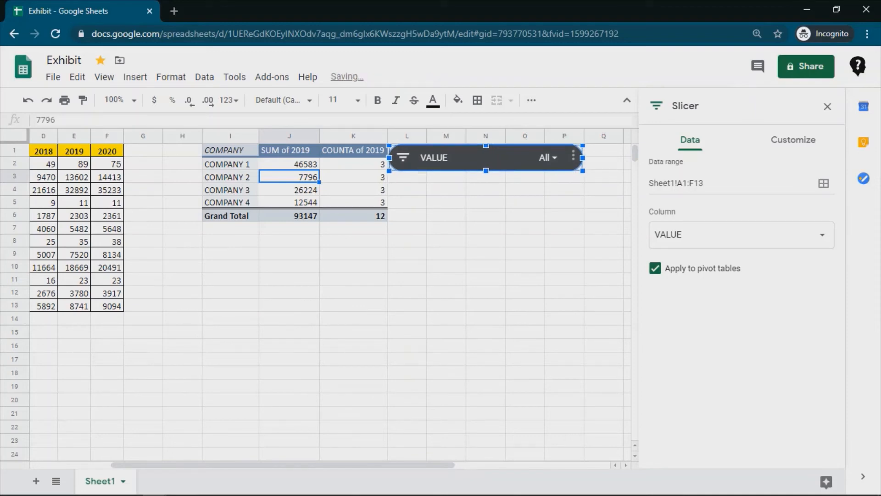
# Filter the VALUE slicer to show only ITEMS SOLD
pyautogui.click(485, 190)
pyautogui.click(548, 157)
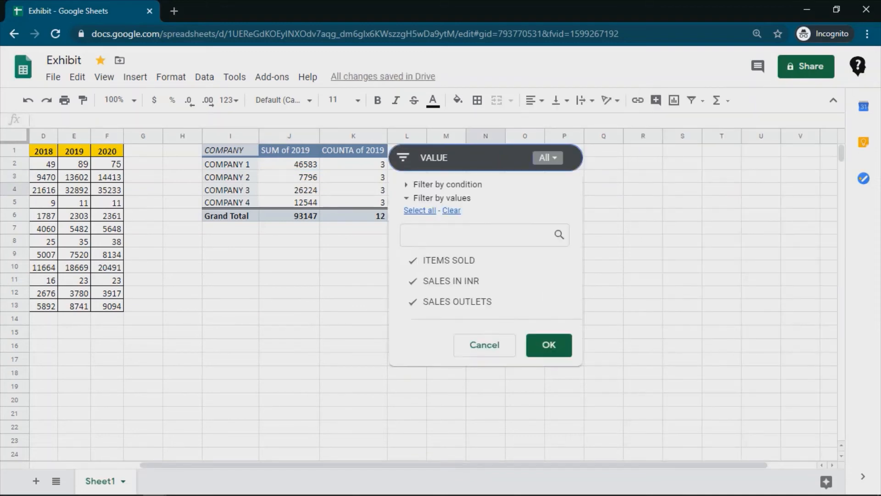
pyautogui.click(451, 210)
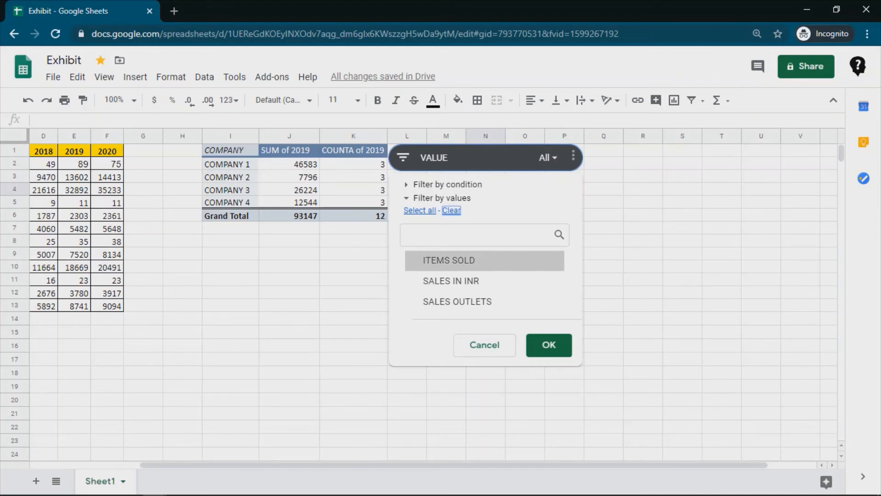
pyautogui.click(441, 260)
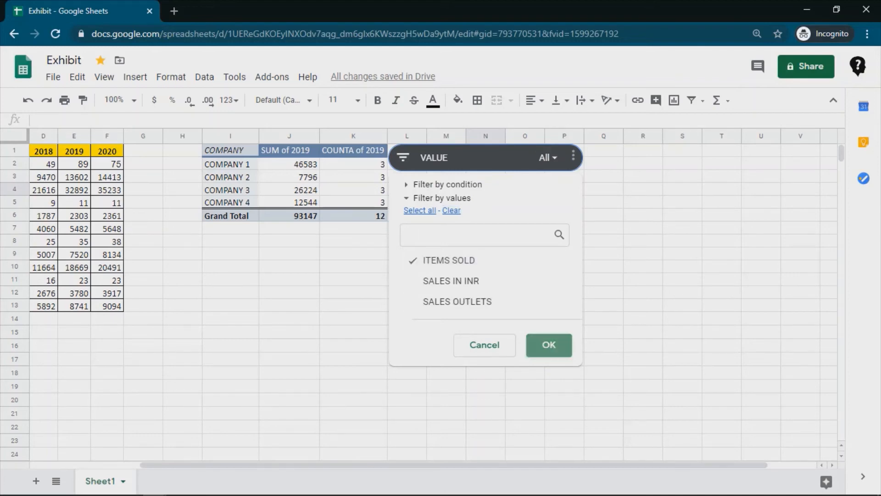
pyautogui.click(549, 345)
# Switch the VALUE slicer from ITEMS SOLD to show only SALES IN INR
pyautogui.click(541, 158)
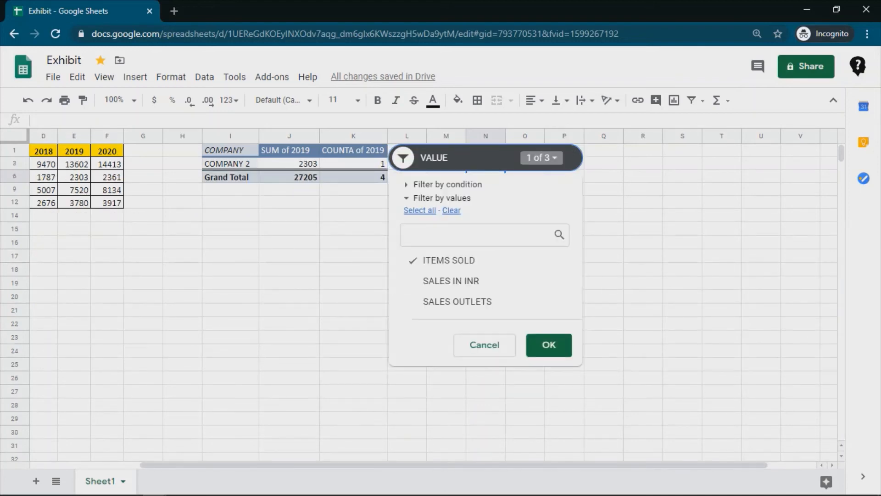
pyautogui.click(449, 261)
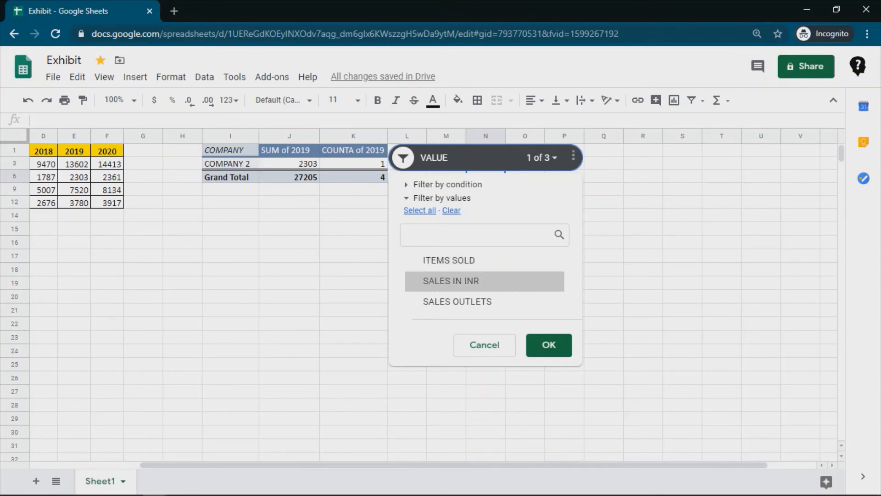
pyautogui.click(451, 281)
pyautogui.click(549, 345)
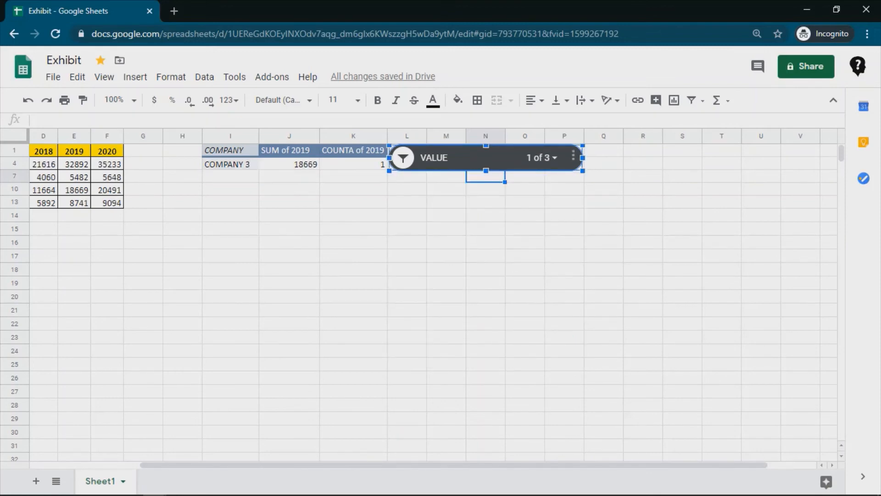
pyautogui.click(230, 283)
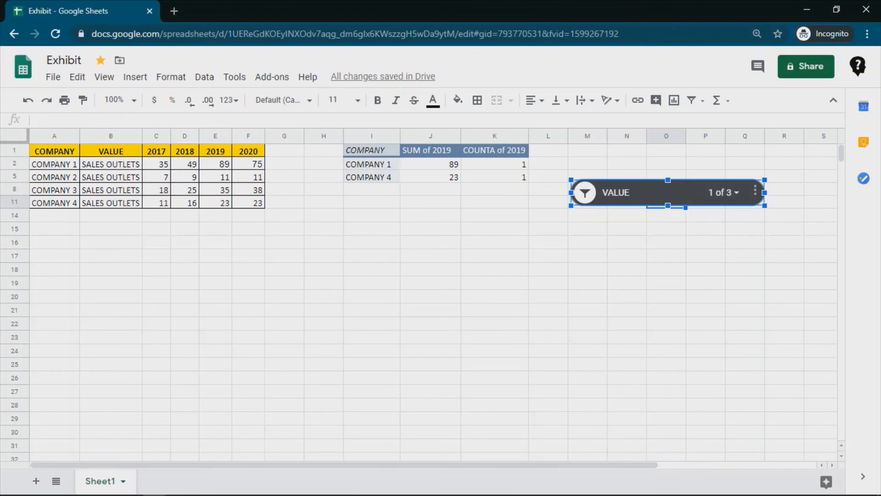
# Delete the VALUE slicer and remove columns I to K containing the pivot table from Sheet1
pyautogui.click(755, 190)
pyautogui.click(669, 250)
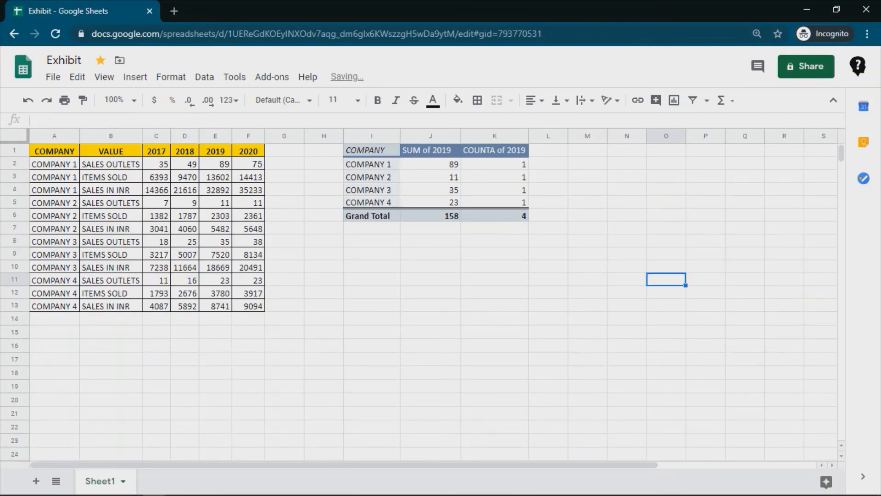
pyautogui.moveTo(371, 136); pyautogui.dragTo(495, 136)
pyautogui.rightClick(499, 136)
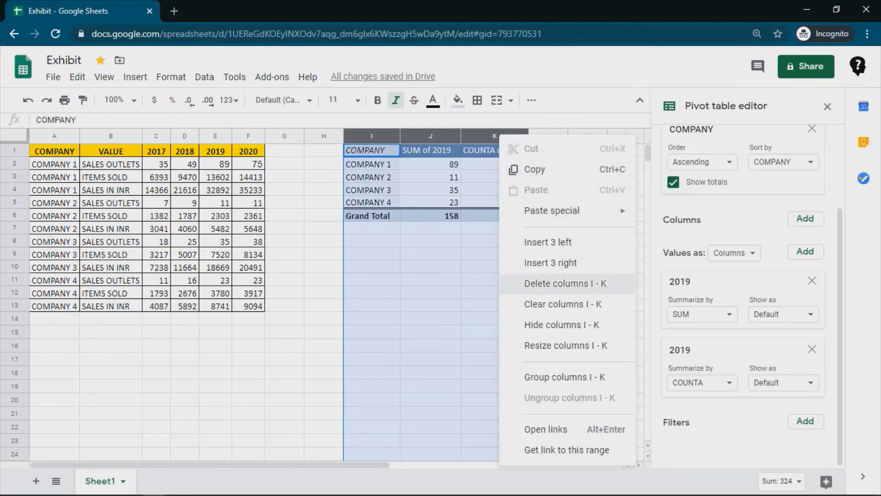
pyautogui.click(566, 283)
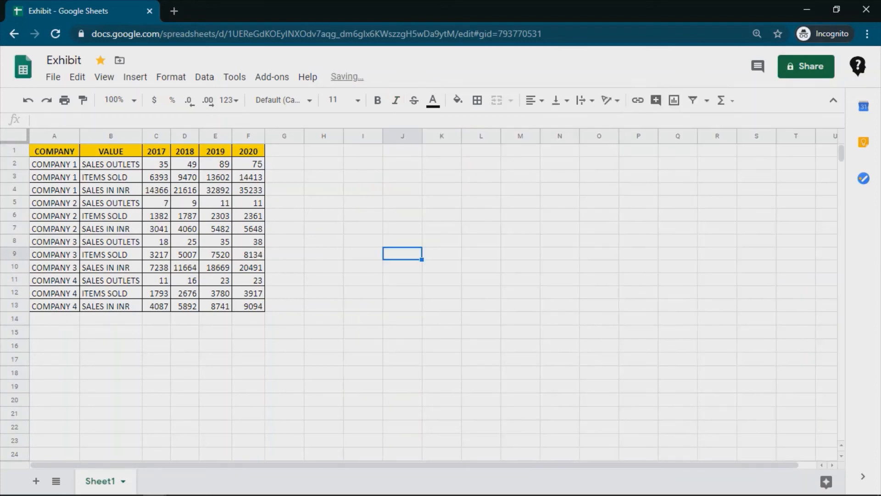
# Create a pivot table from the Sheet1 company data on a new sheet
pyautogui.click(54, 177)
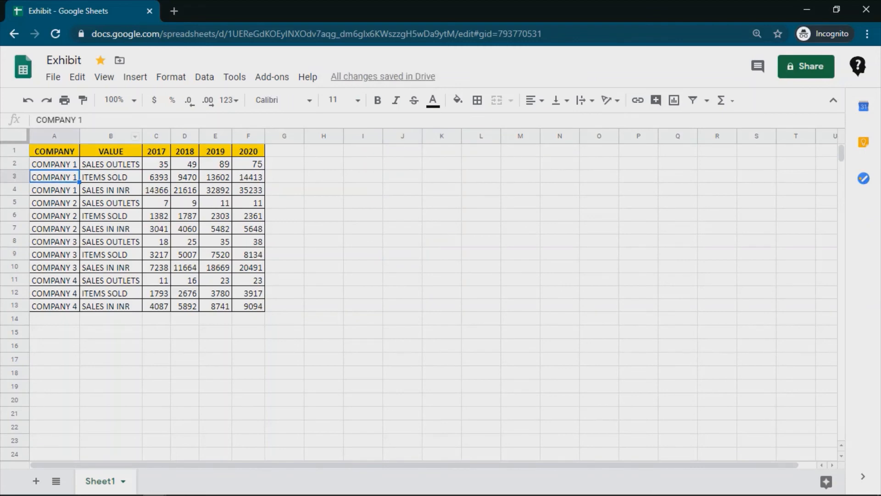
pyautogui.click(204, 77)
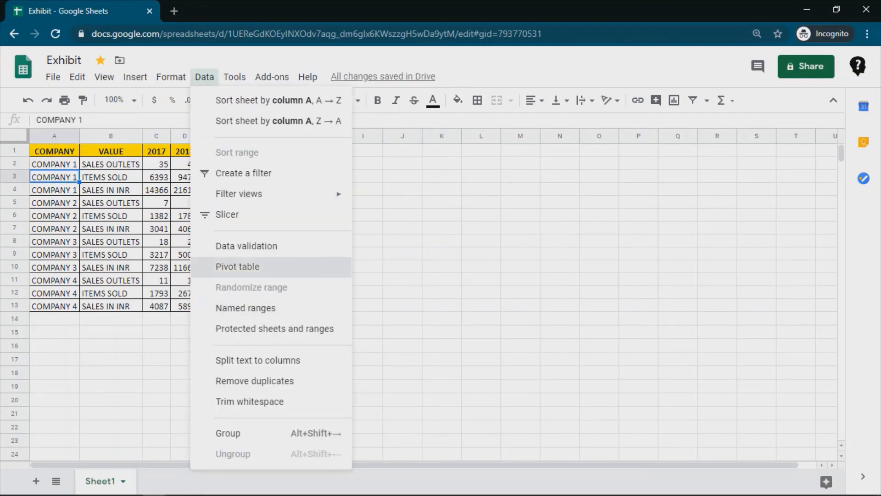
pyautogui.click(237, 267)
pyautogui.click(507, 350)
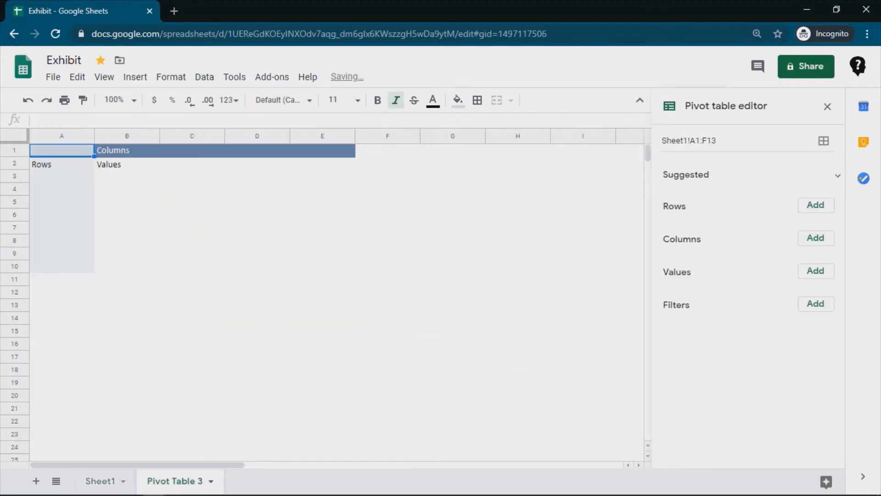
# Add COMPANY as the pivot table's rows and 2019 as a value summarized by SUM
pyautogui.click(815, 261)
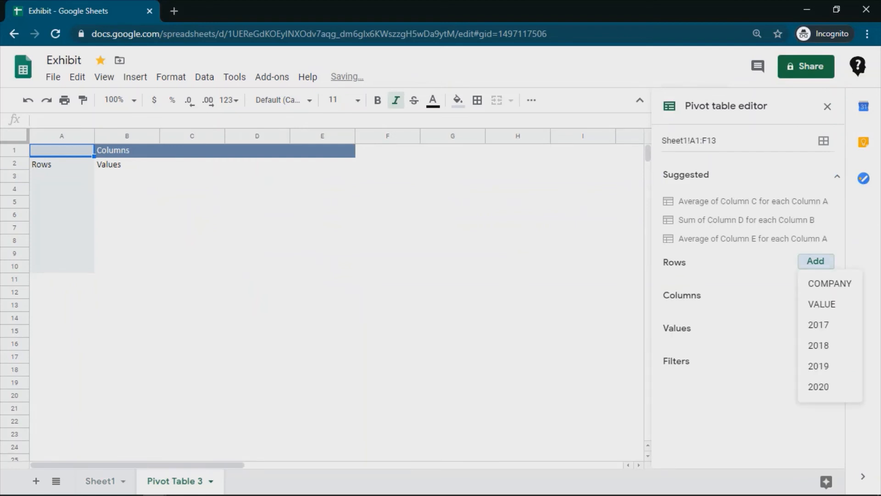
pyautogui.click(829, 282)
pyautogui.click(815, 357)
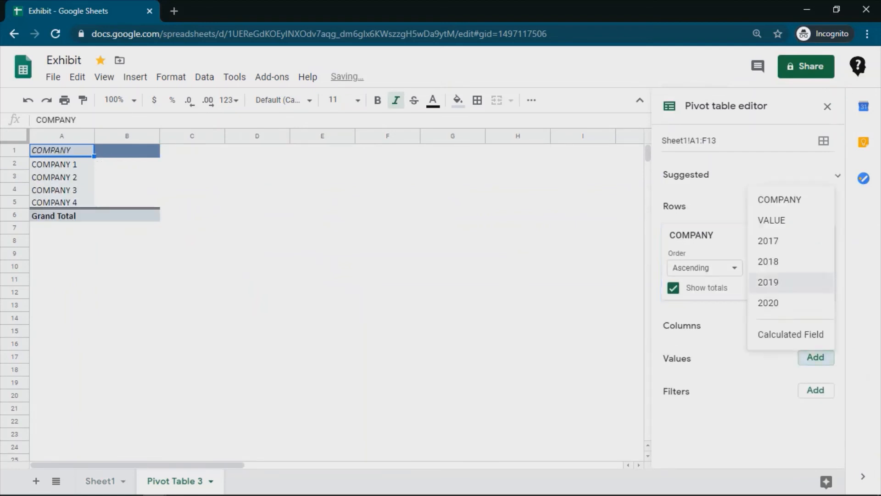
pyautogui.click(768, 282)
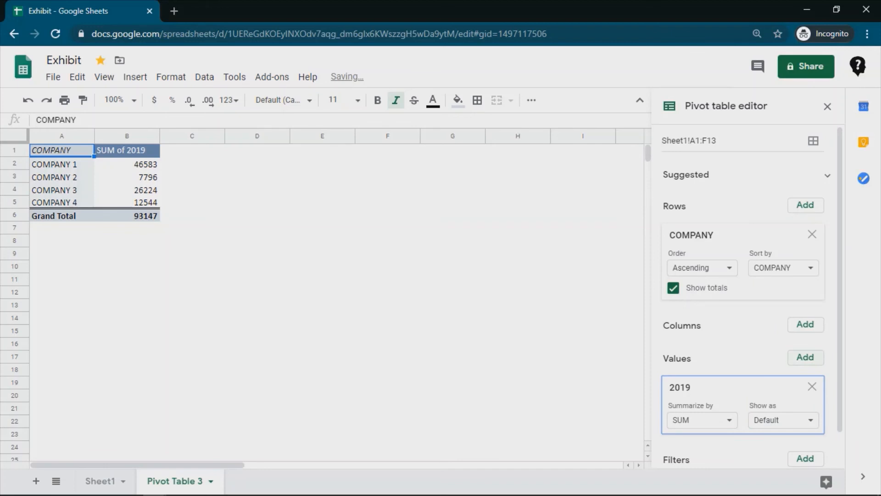
# Add 2019 as a second value field and summarize it by COUNTA
pyautogui.click(805, 357)
pyautogui.click(808, 282)
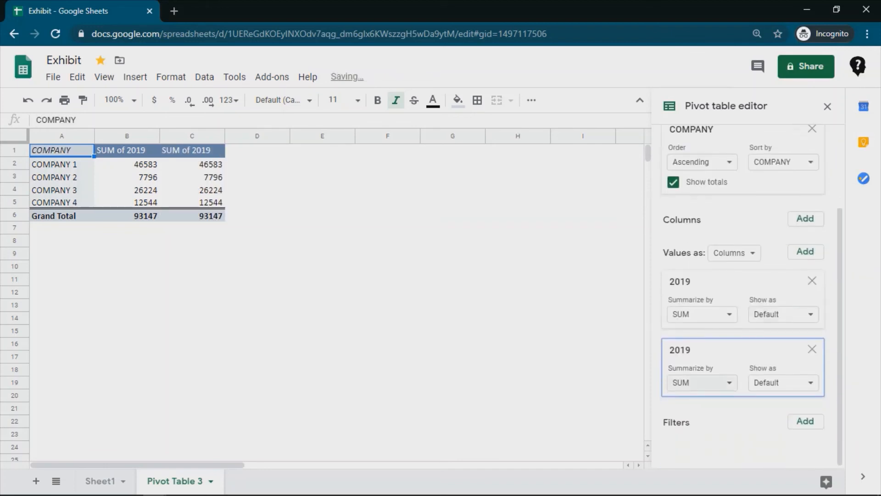
pyautogui.click(702, 383)
pyautogui.click(689, 130)
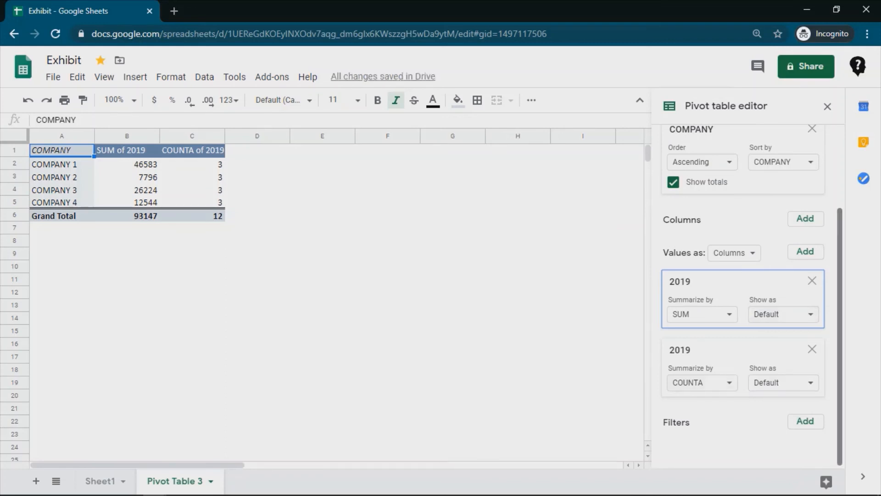
pyautogui.scroll(2, 743, 293)
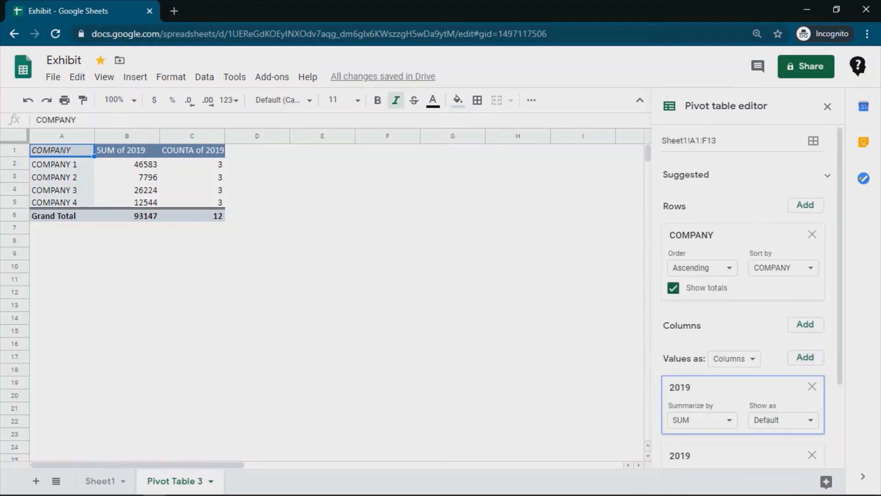
# Insert a slicer on the VALUE column for the pivot table and place it beside the table, across columns D to G
pyautogui.click(192, 189)
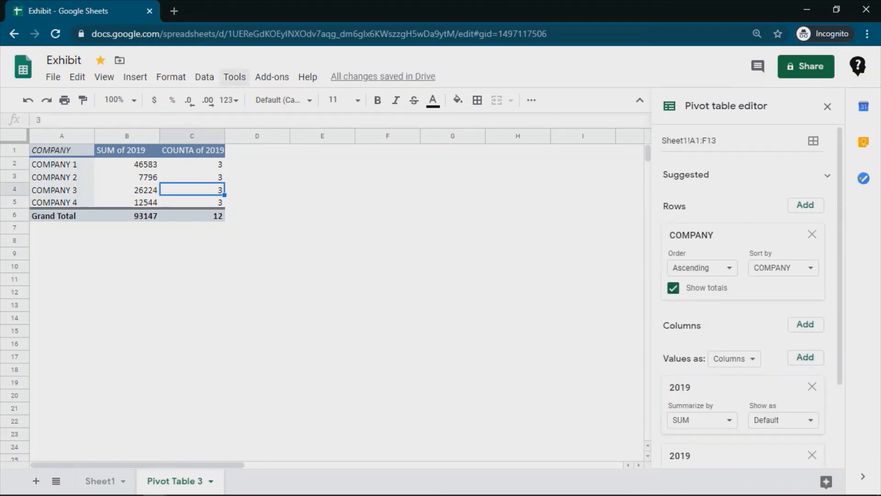
pyautogui.click(204, 77)
pyautogui.click(227, 214)
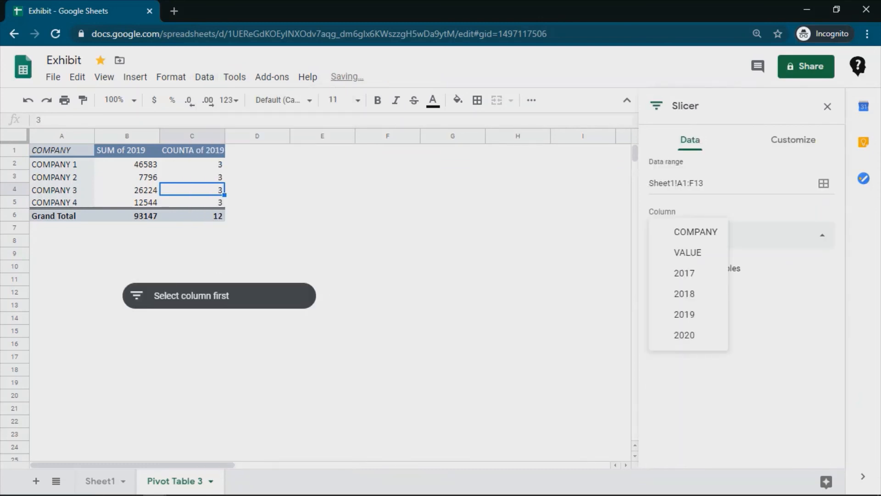
pyautogui.rightClick(237, 296)
pyautogui.click(742, 235)
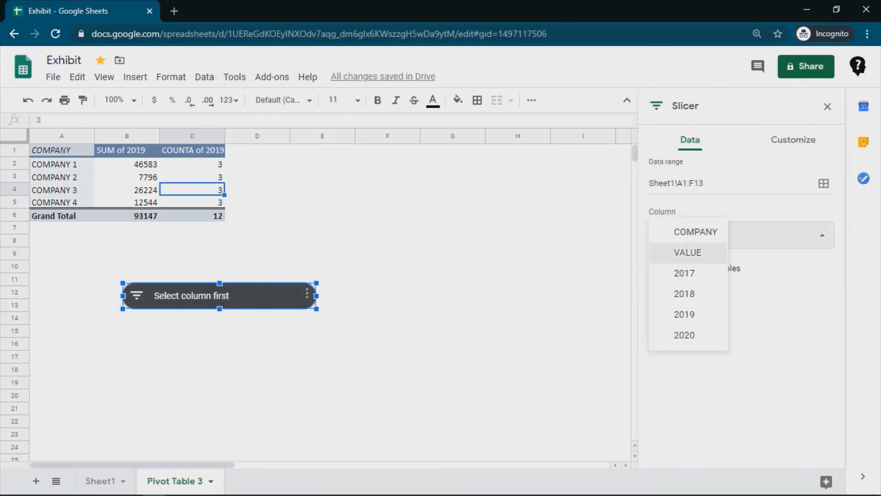
pyautogui.click(687, 252)
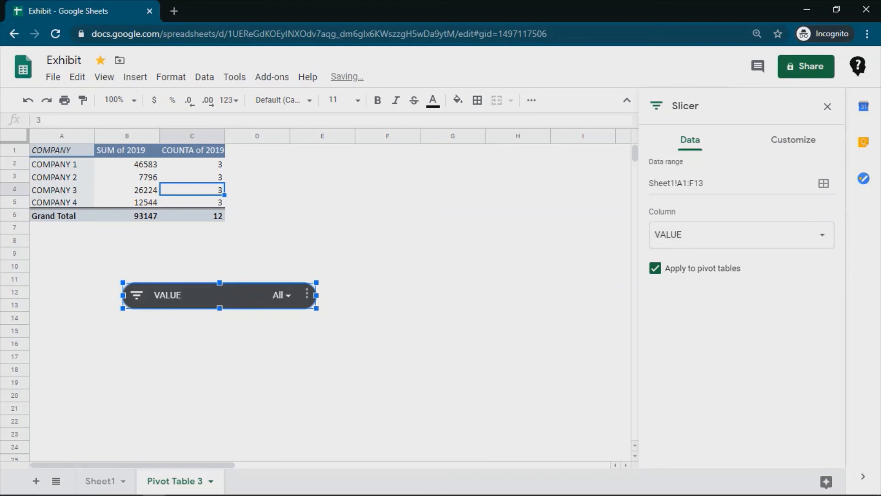
pyautogui.moveTo(221, 295); pyautogui.dragTo(358, 162)
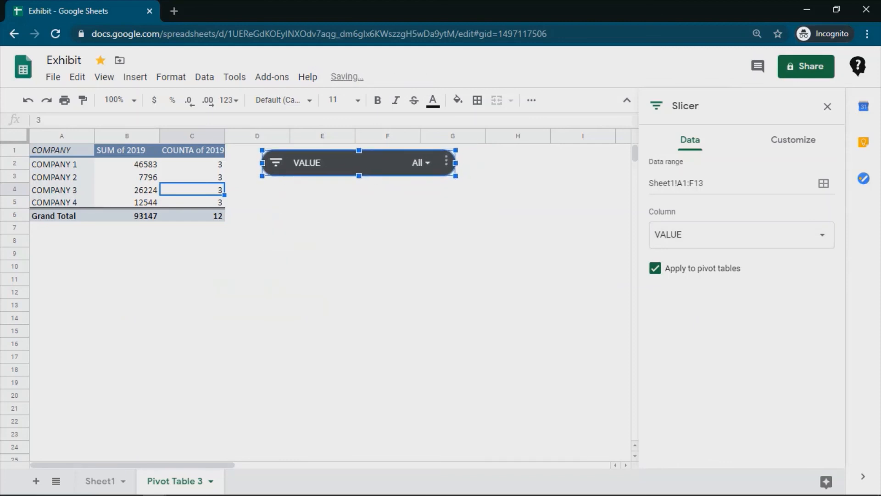
pyautogui.click(388, 241)
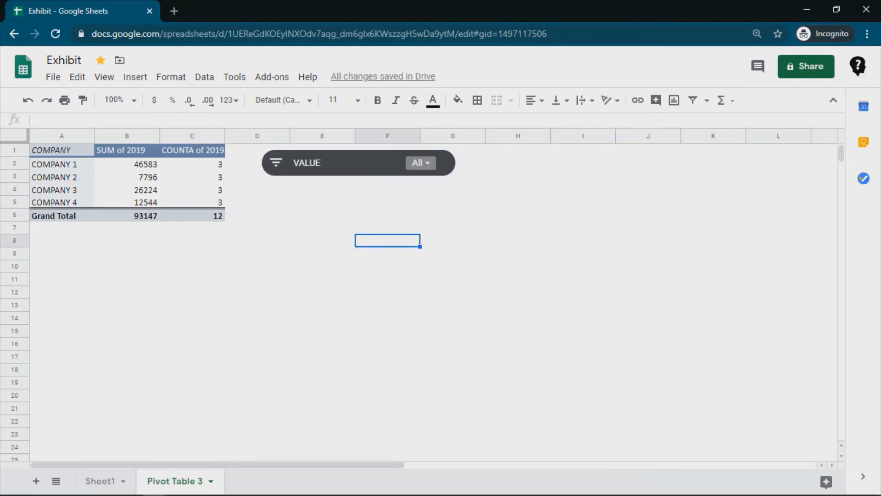
# Filter the new VALUE slicer to show only SALES IN INR
pyautogui.click(420, 163)
pyautogui.click(324, 215)
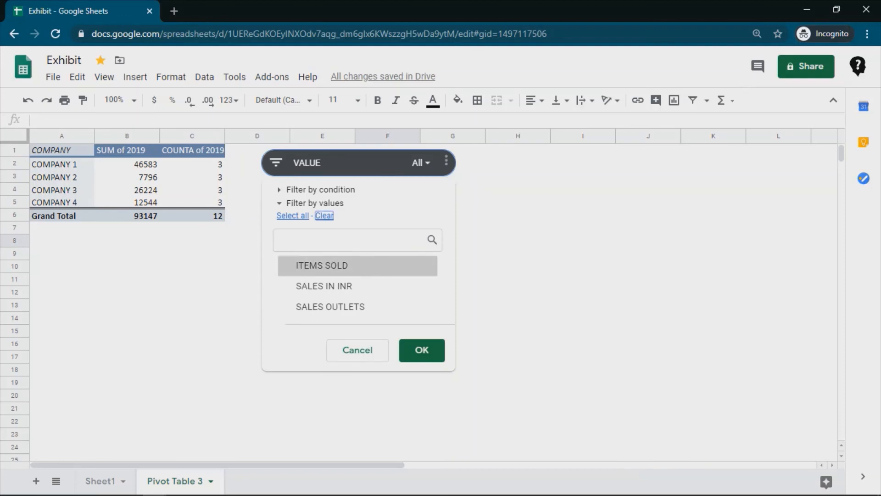
pyautogui.click(324, 286)
pyautogui.click(422, 350)
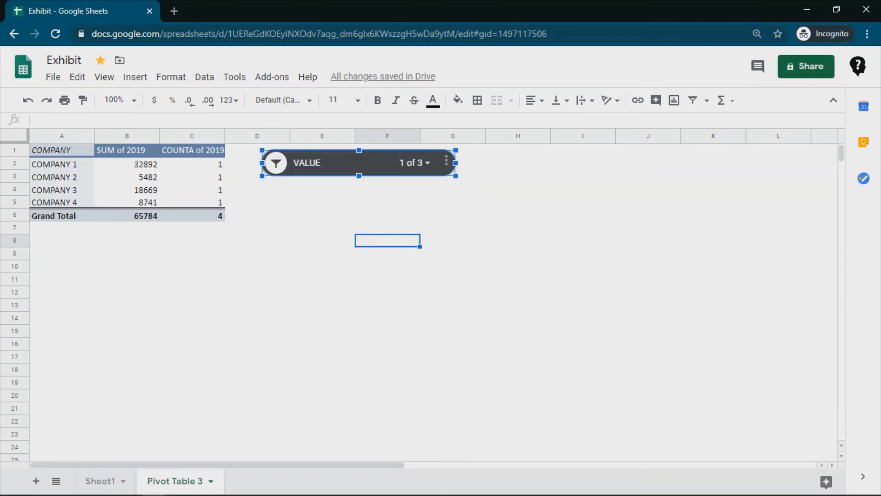
# Change the VALUE slicer to show only ITEMS SOLD instead of SALES IN INR
pyautogui.click(415, 163)
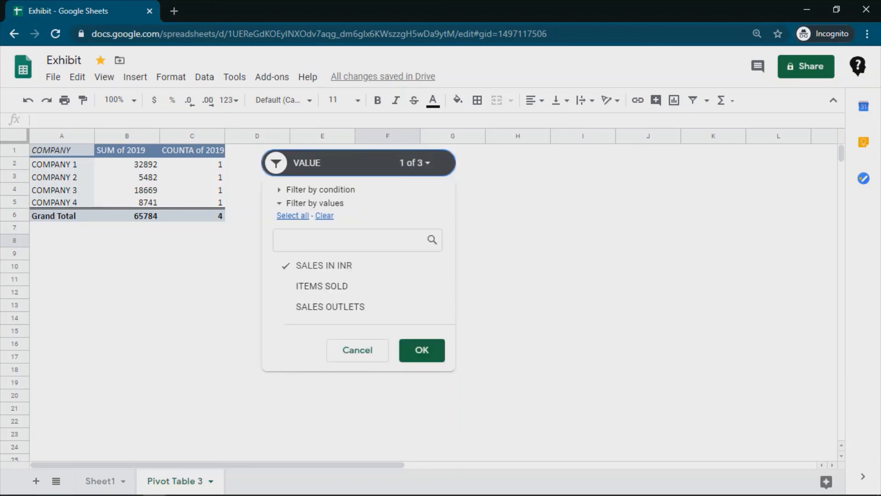
pyautogui.click(324, 266)
pyautogui.click(322, 286)
pyautogui.click(421, 351)
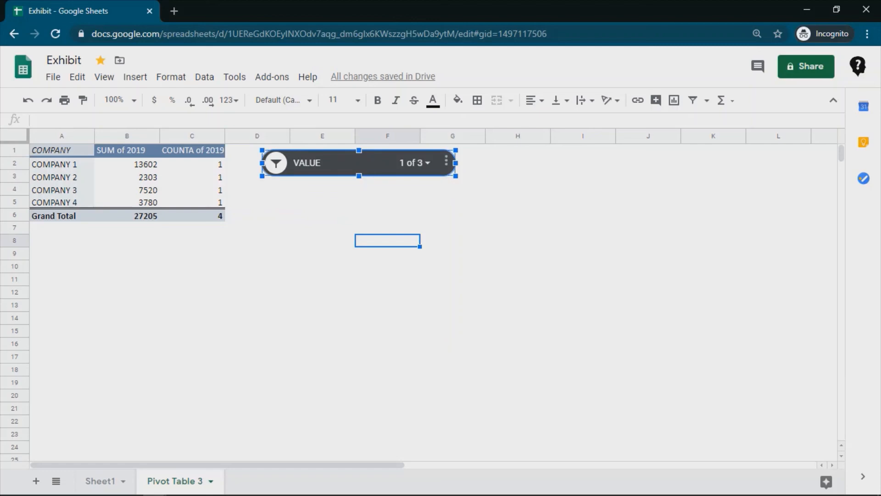
# Change the VALUE slicer to show only SALES OUTLETS instead of ITEMS SOLD
pyautogui.click(415, 162)
pyautogui.click(330, 306)
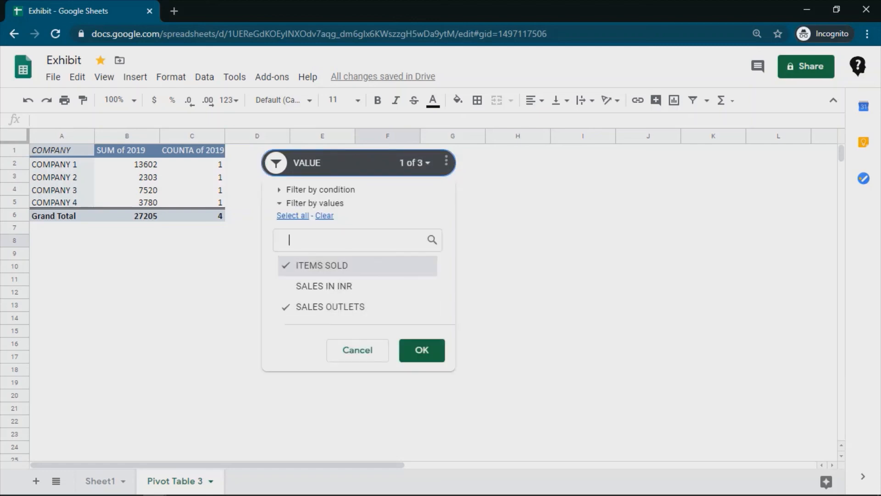
pyautogui.click(322, 265)
pyautogui.click(422, 350)
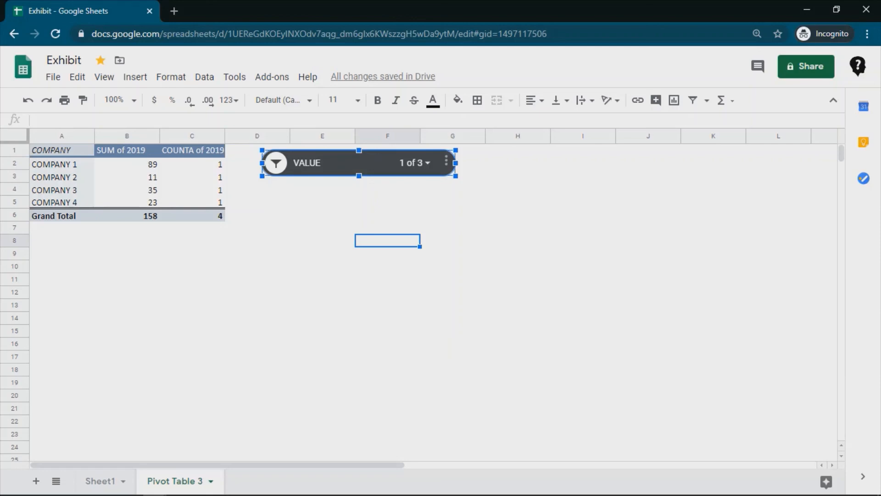
pyautogui.click(446, 160)
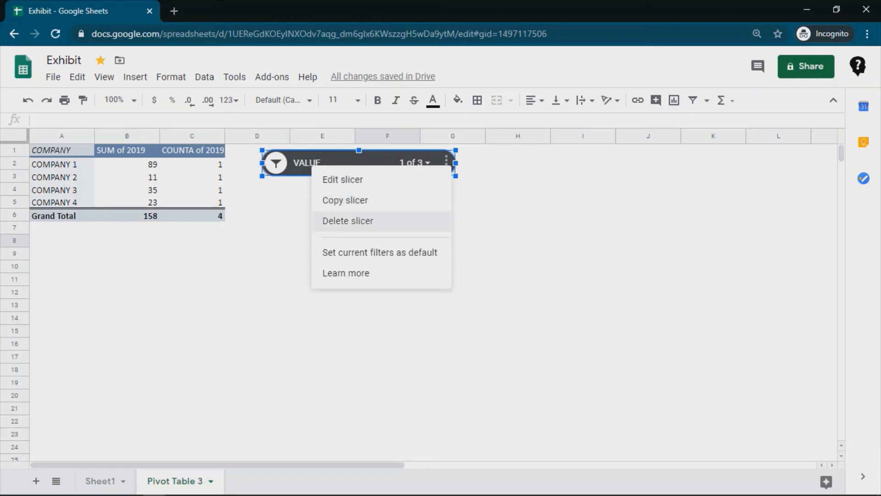
pyautogui.click(301, 202)
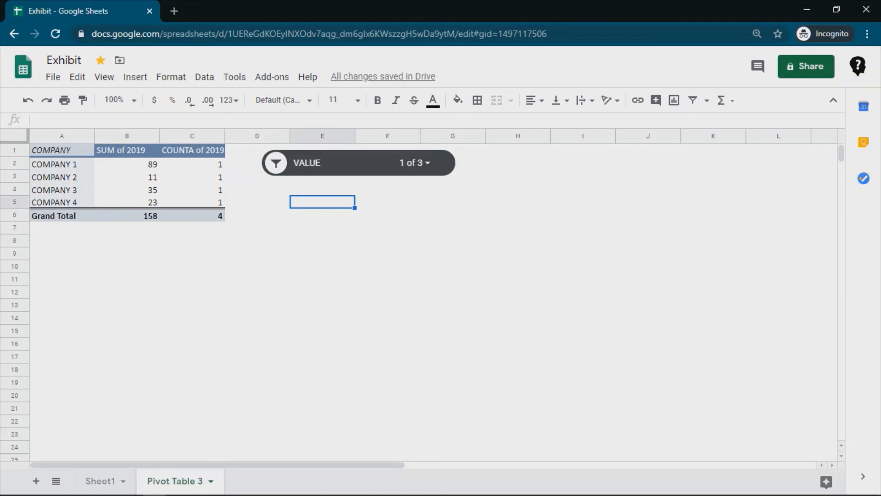